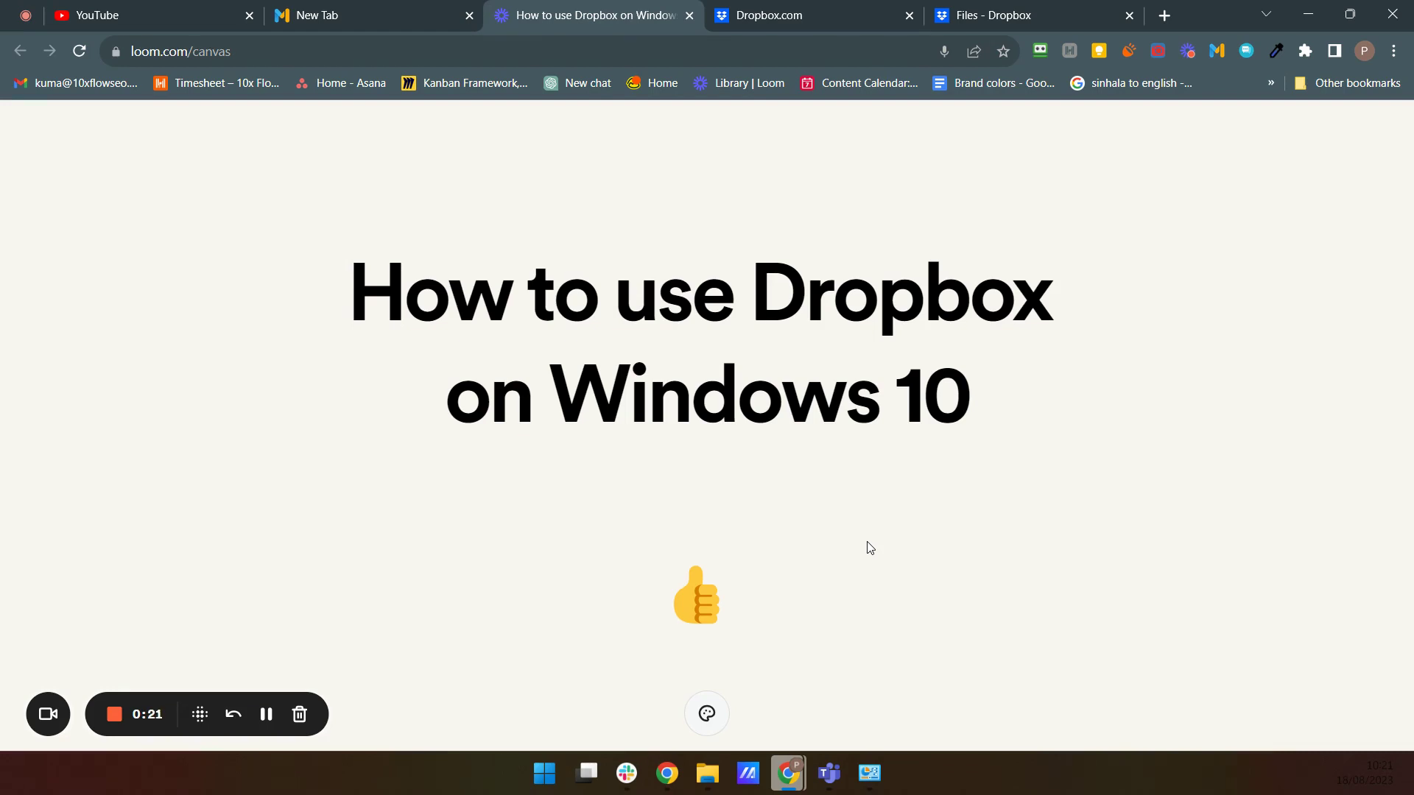
{"action": "triple_click", "coordinate": [872, 313]}
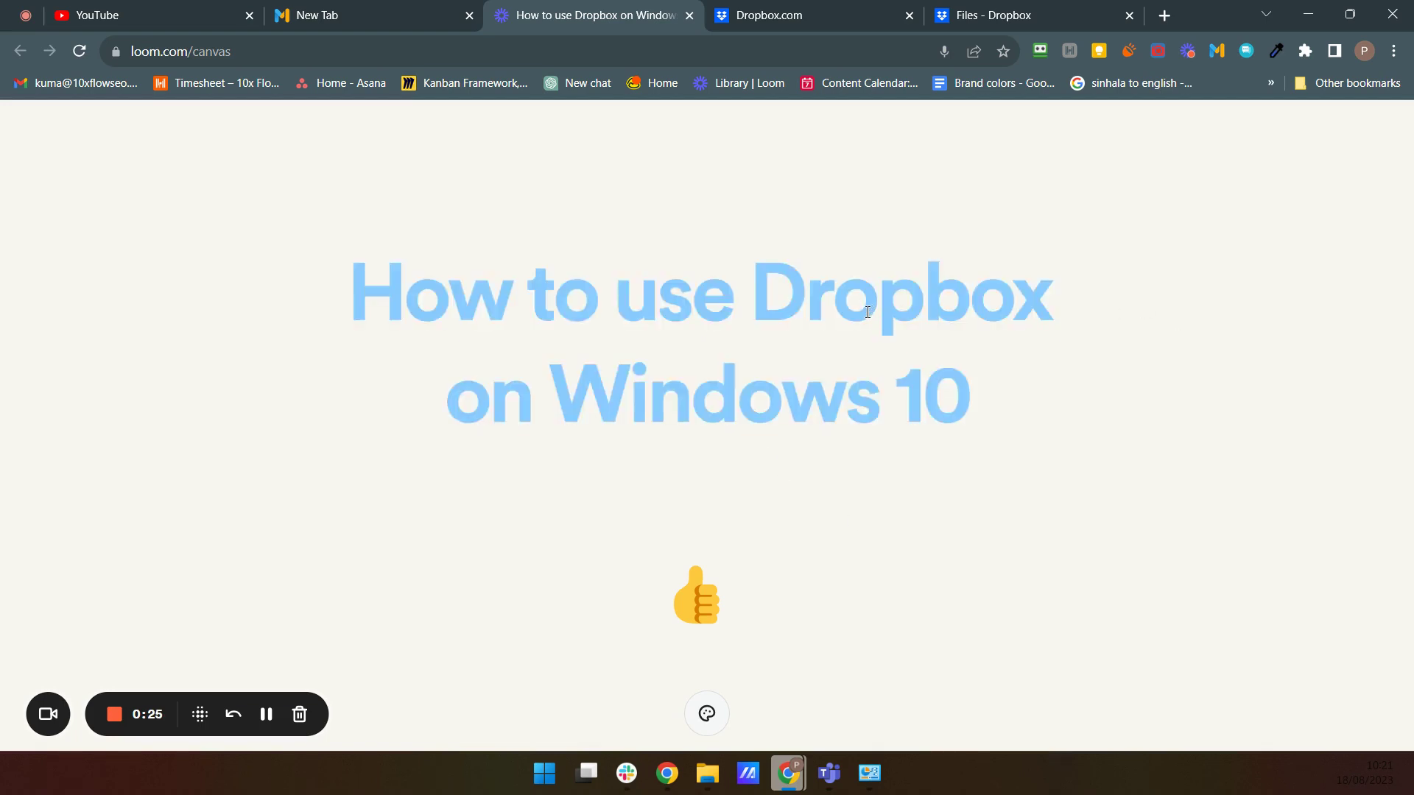
{"action": "left_click", "coordinate": [904, 209]}
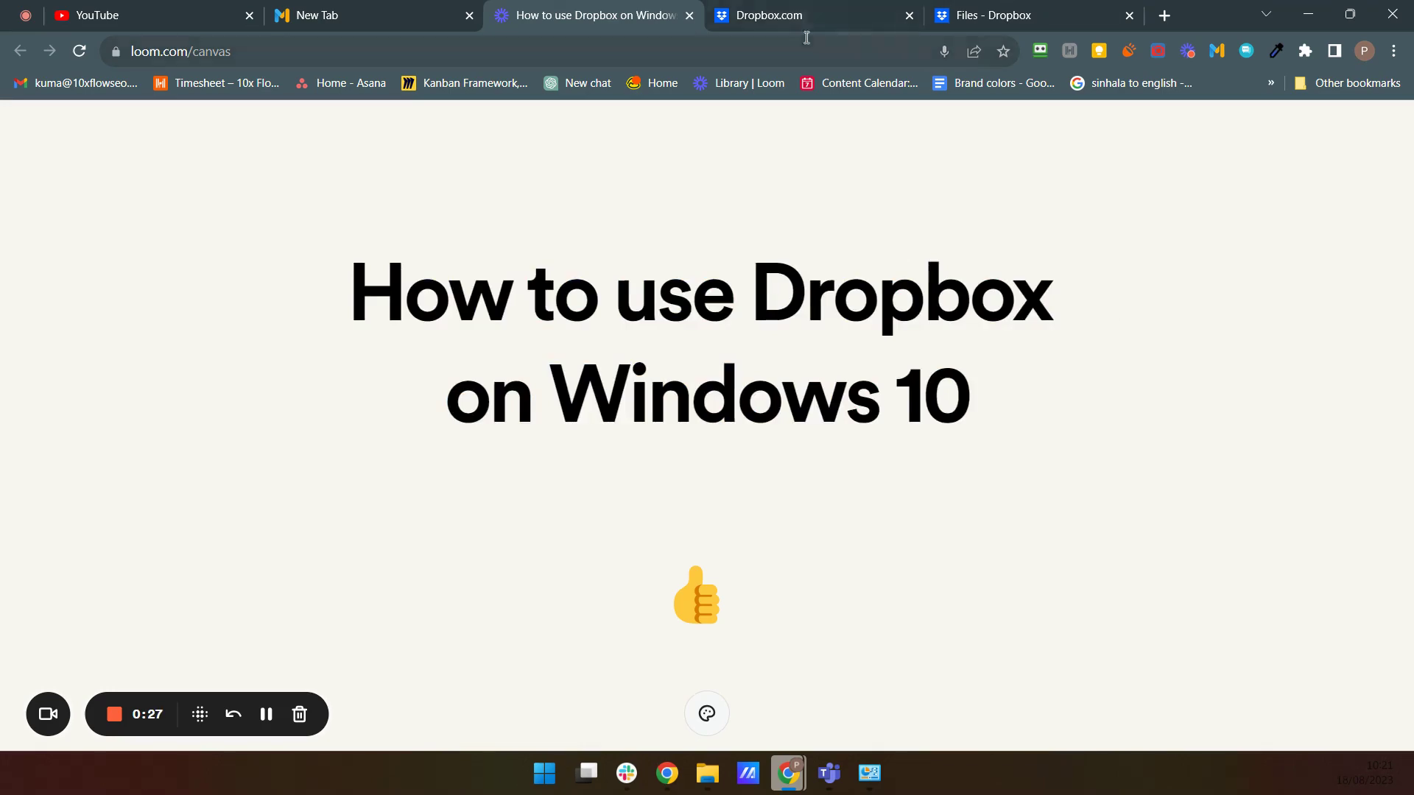
Go to the open Dropbox.com page and sign in with the suggested Google account, confirming the sign-in.
{"action": "left_click", "coordinate": [867, 10]}
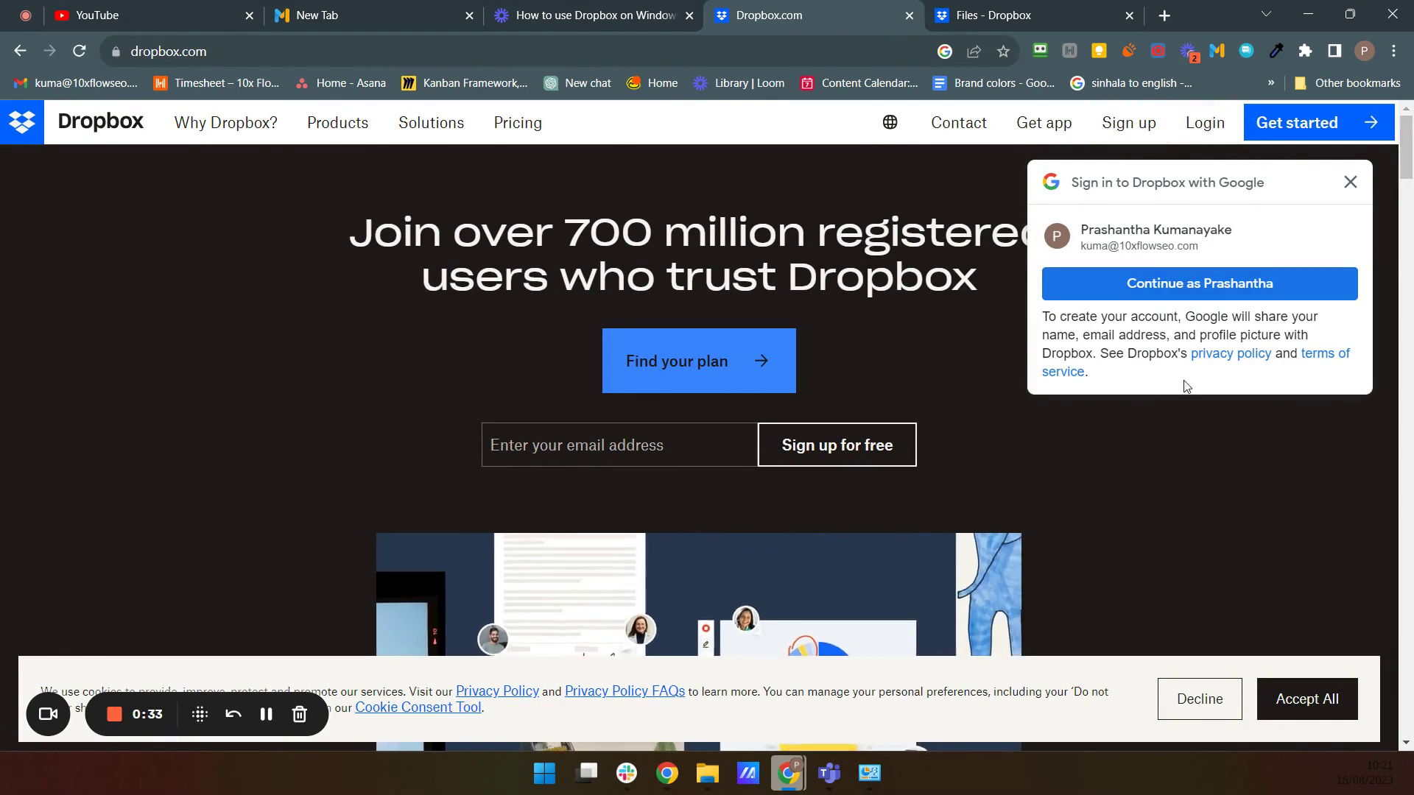
{"action": "left_click", "coordinate": [1149, 291]}
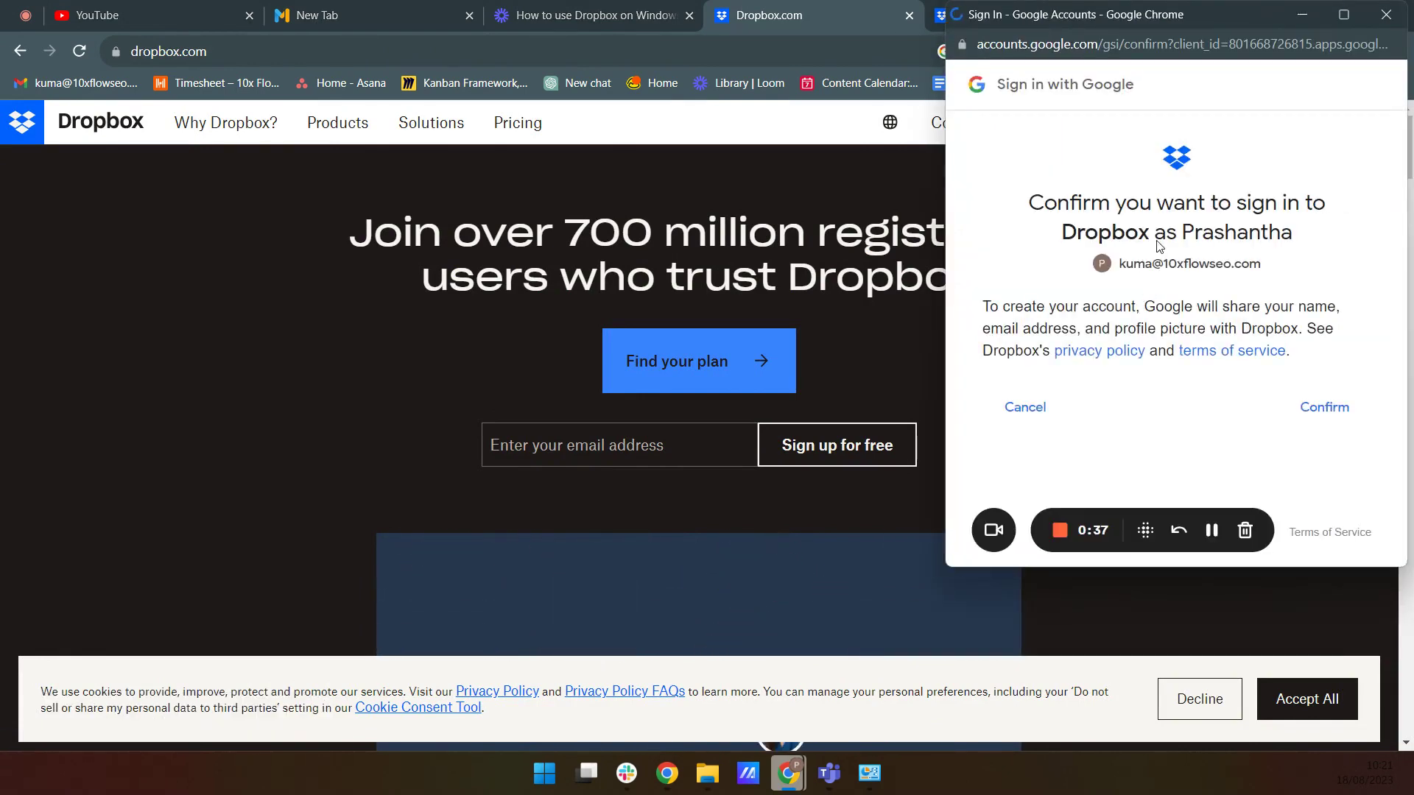
{"action": "left_click_drag", "start_coordinate": [1163, 17], "coordinate": [890, 17]}
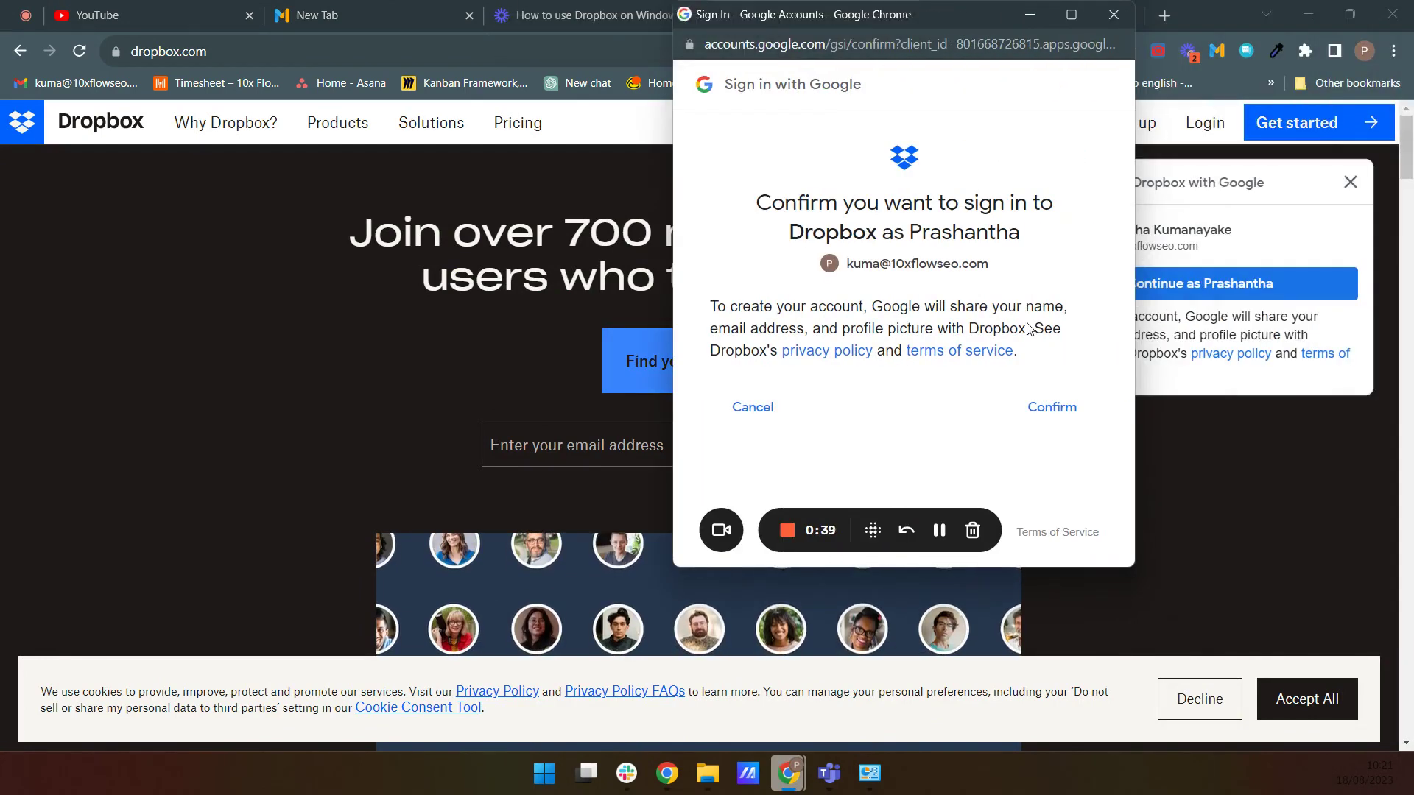
{"action": "left_click", "coordinate": [1051, 404]}
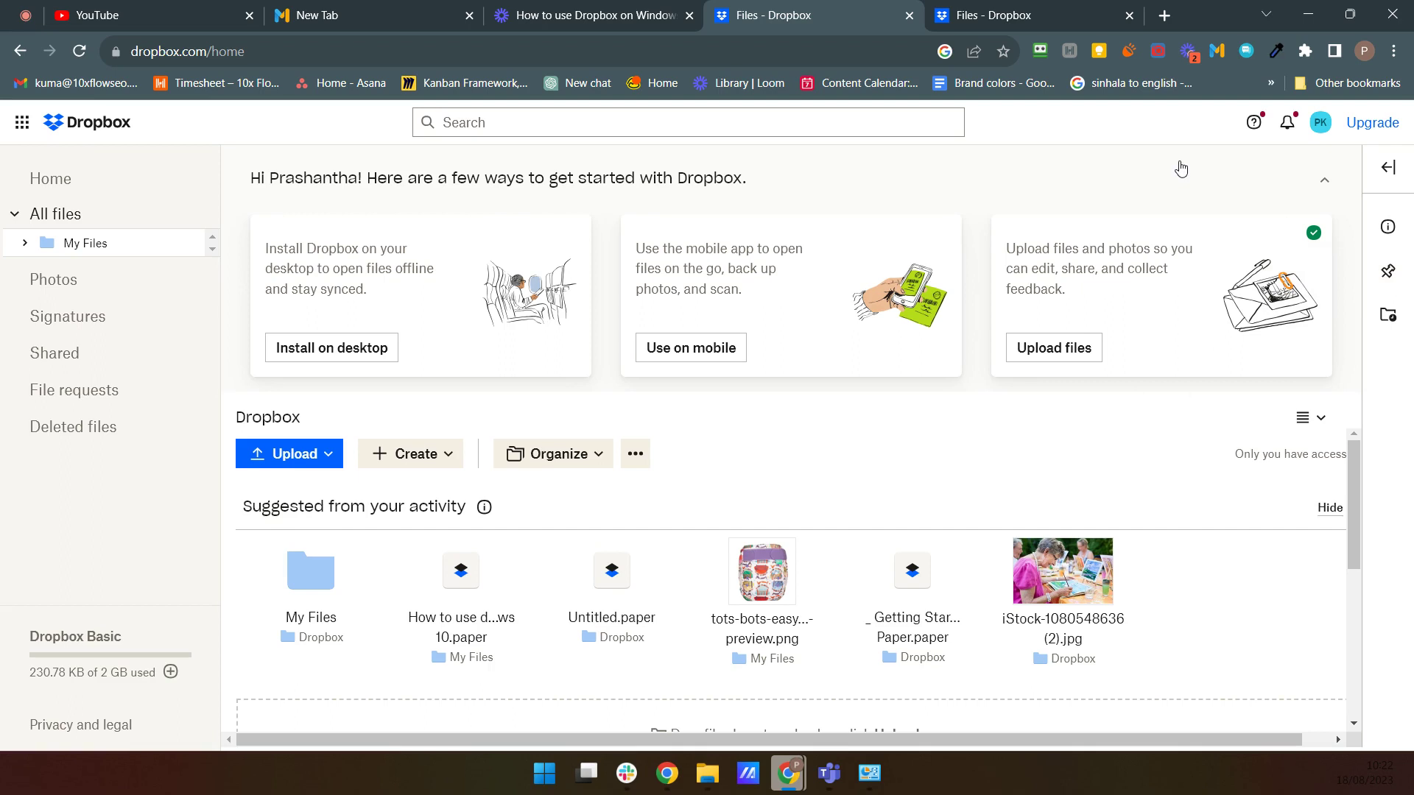
Open the Dropbox app installation page from the account options and download the desktop app.
{"action": "left_click", "coordinate": [1320, 123]}
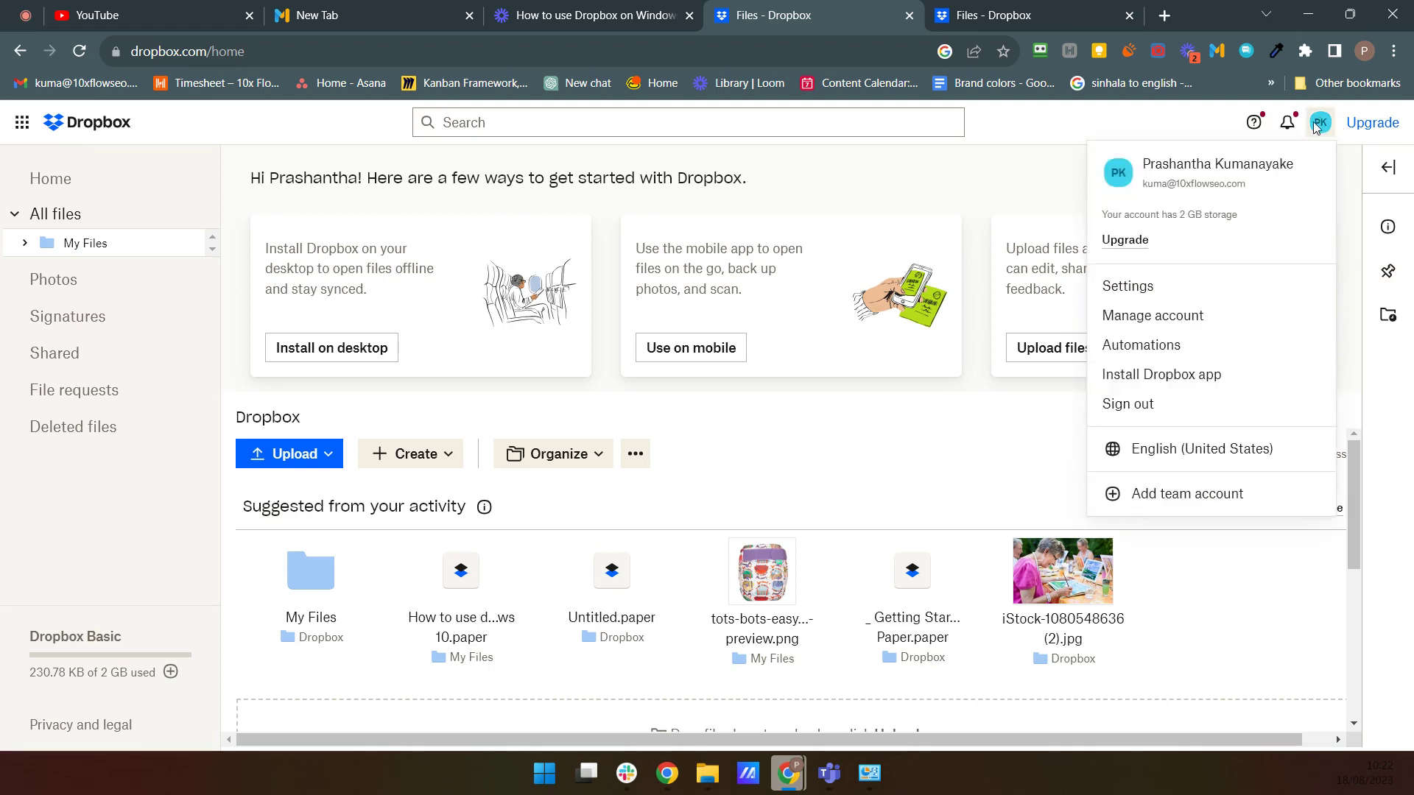
{"action": "left_click", "coordinate": [1187, 382]}
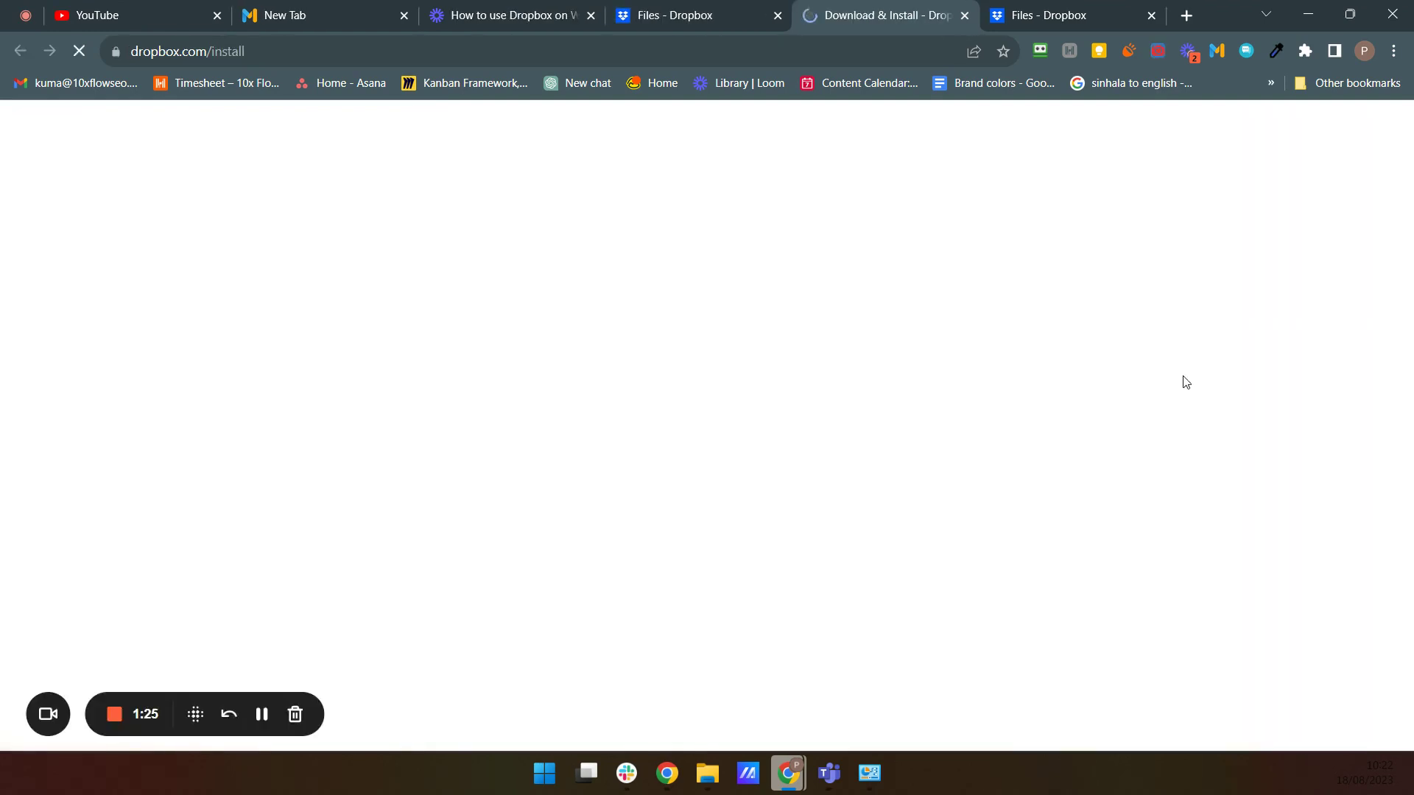
{"action": "scroll", "coordinate": [744, 447], "scroll_direction": "down", "scroll_amount": 1}
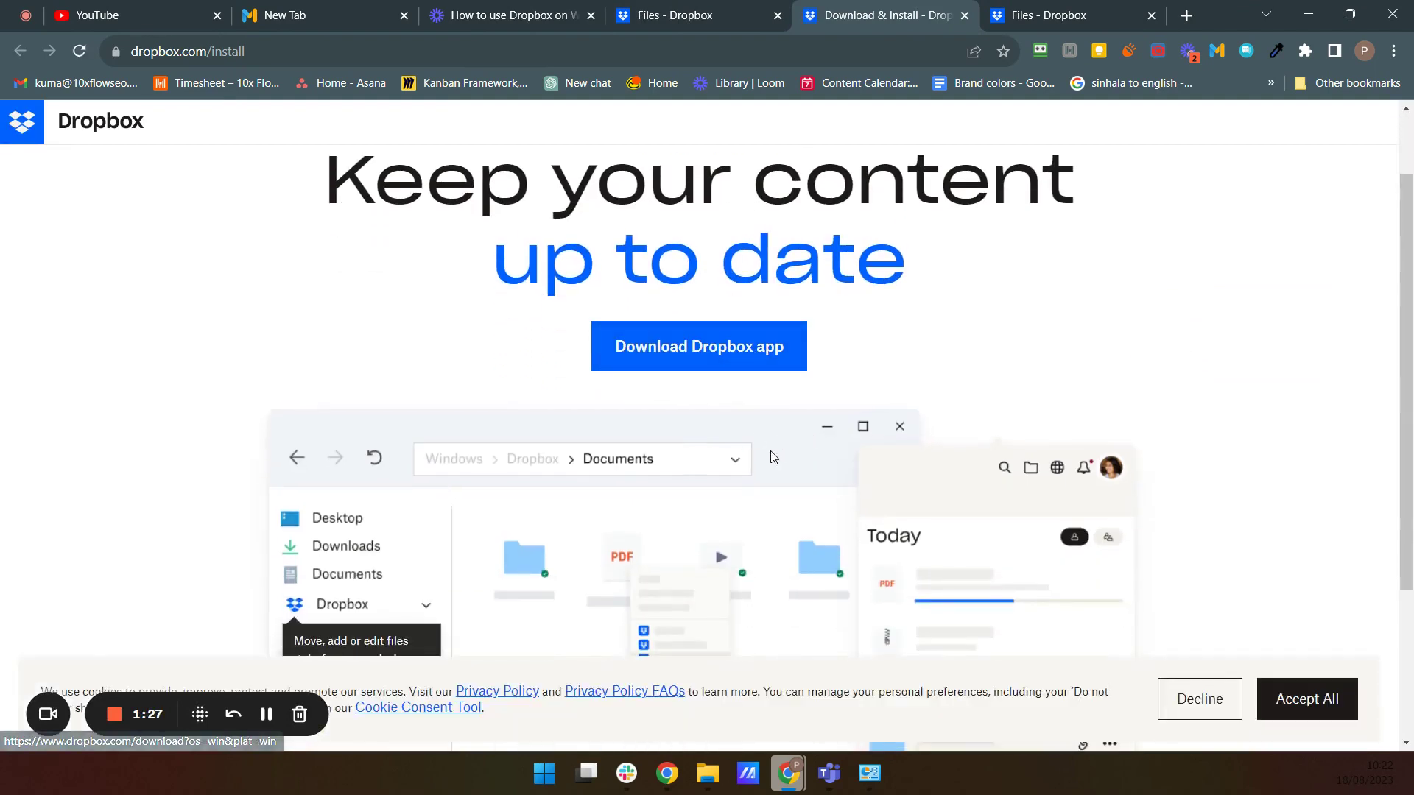
{"action": "scroll", "coordinate": [696, 430], "scroll_direction": "up", "scroll_amount": 1}
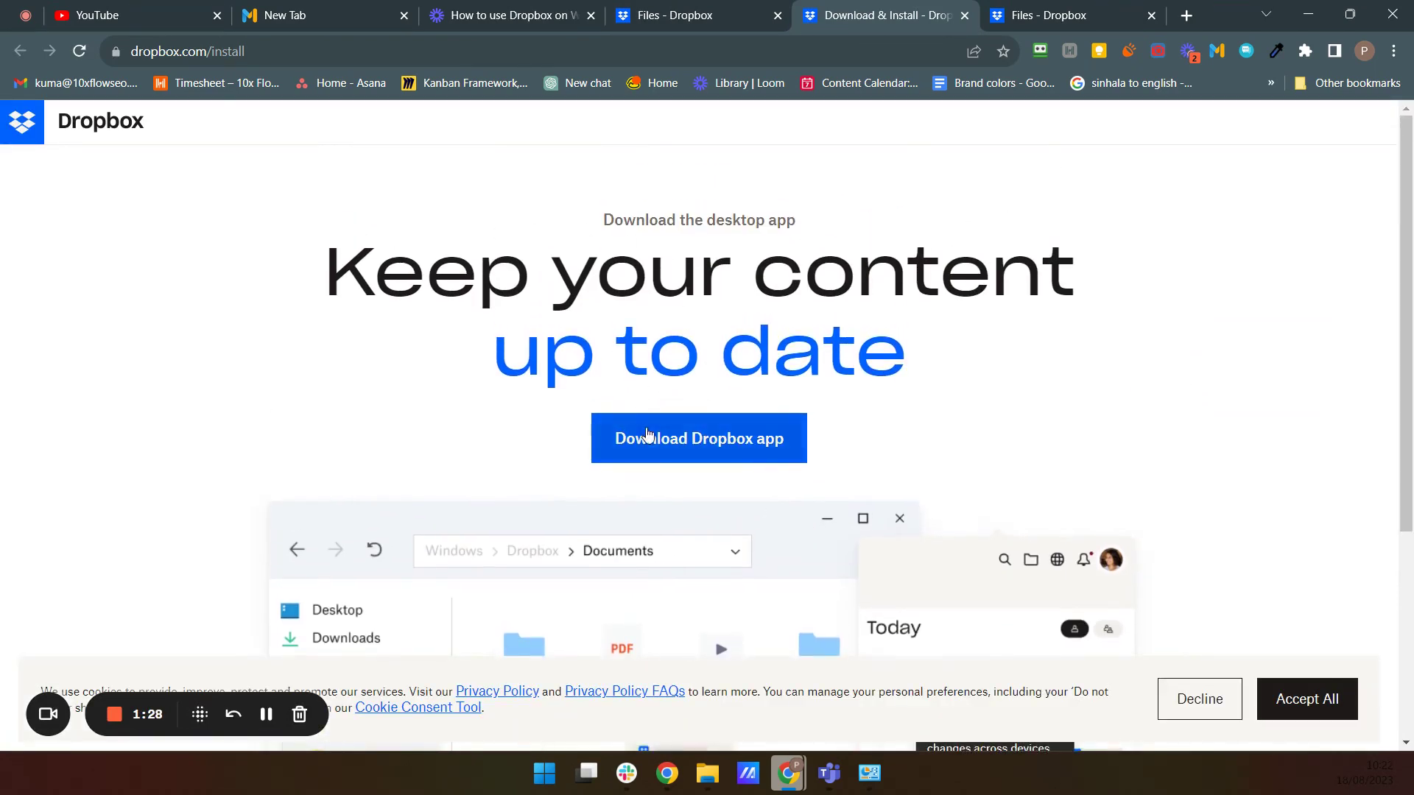
{"action": "left_click", "coordinate": [656, 454]}
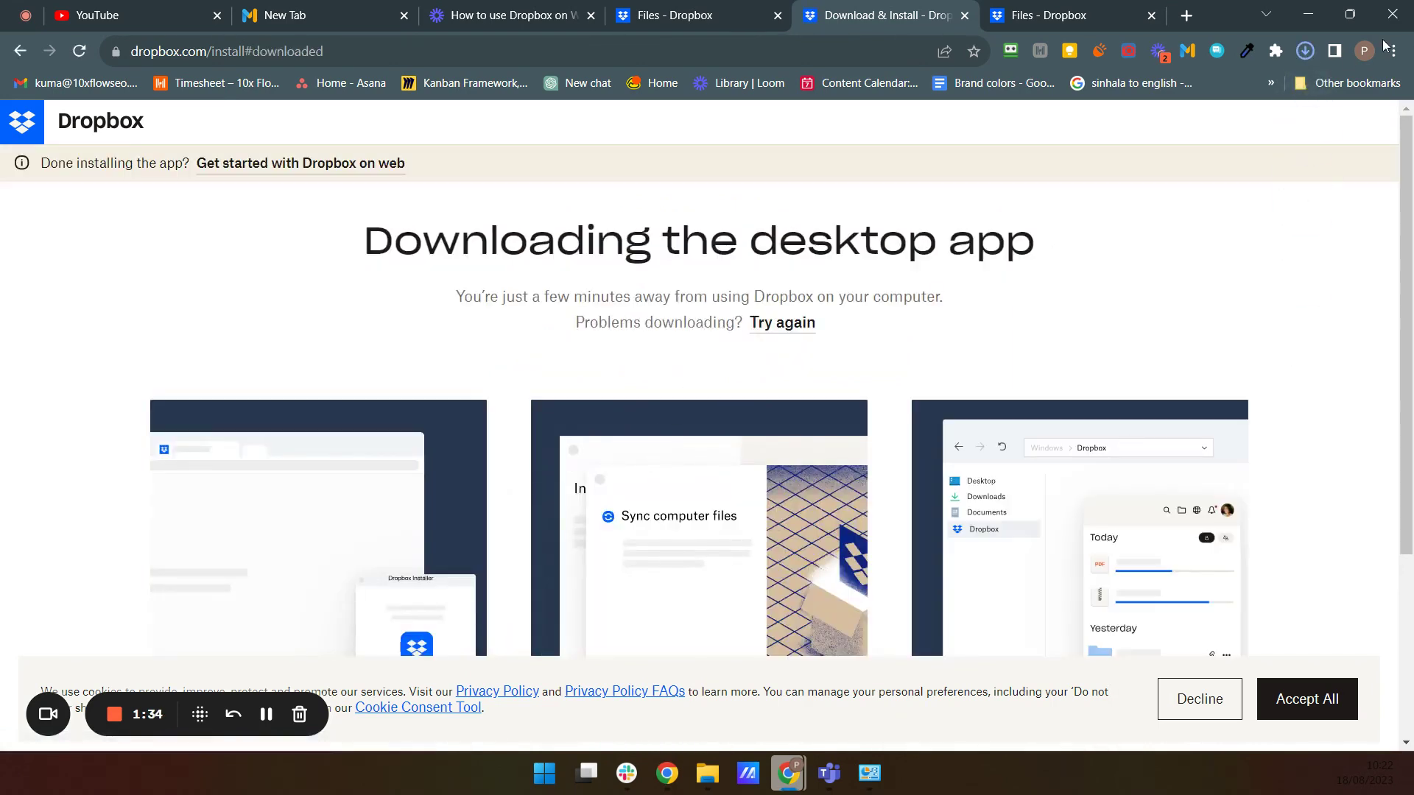
Run the downloaded DropboxInstaller.exe and bring its progress window into view over the browser.
{"action": "left_click", "coordinate": [1304, 53]}
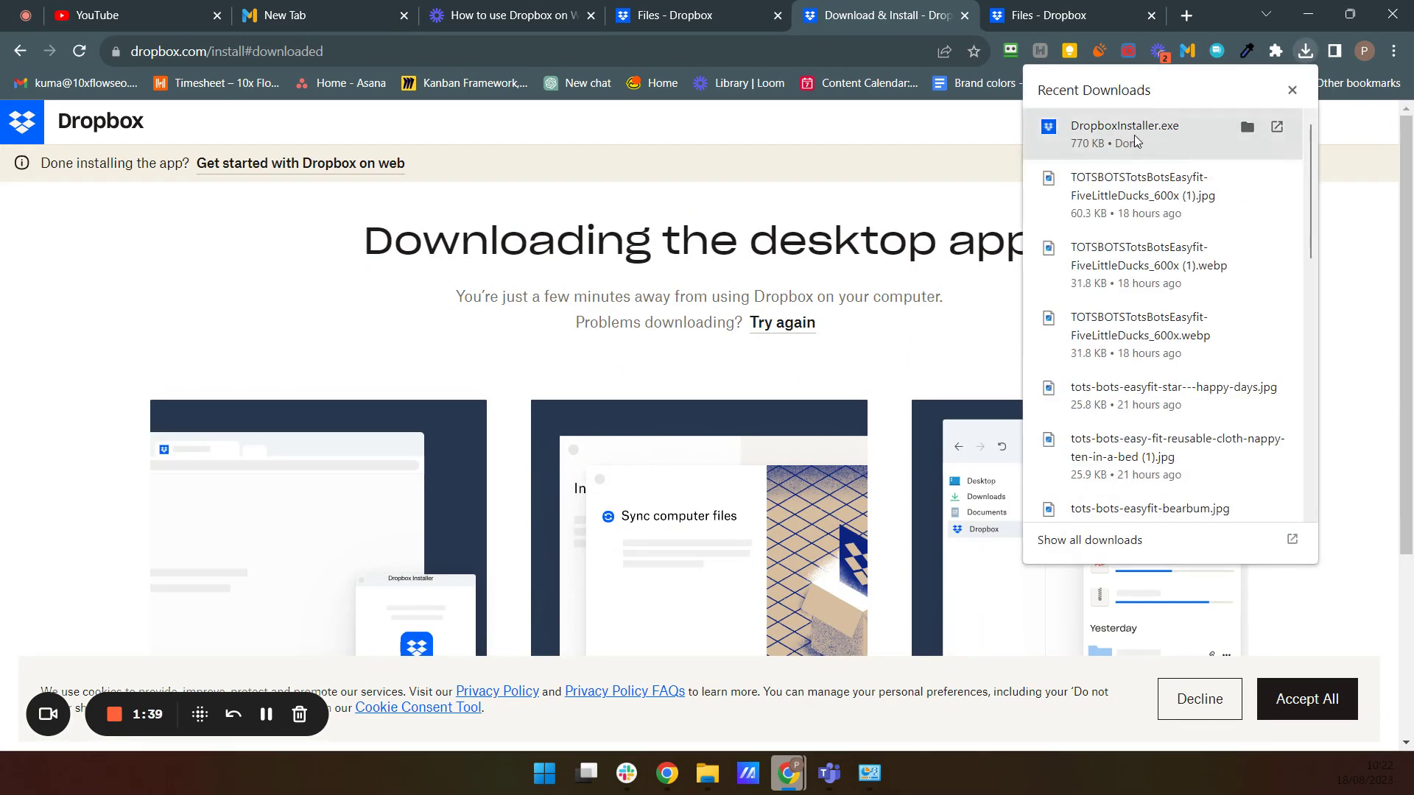
{"action": "left_click", "coordinate": [1108, 138]}
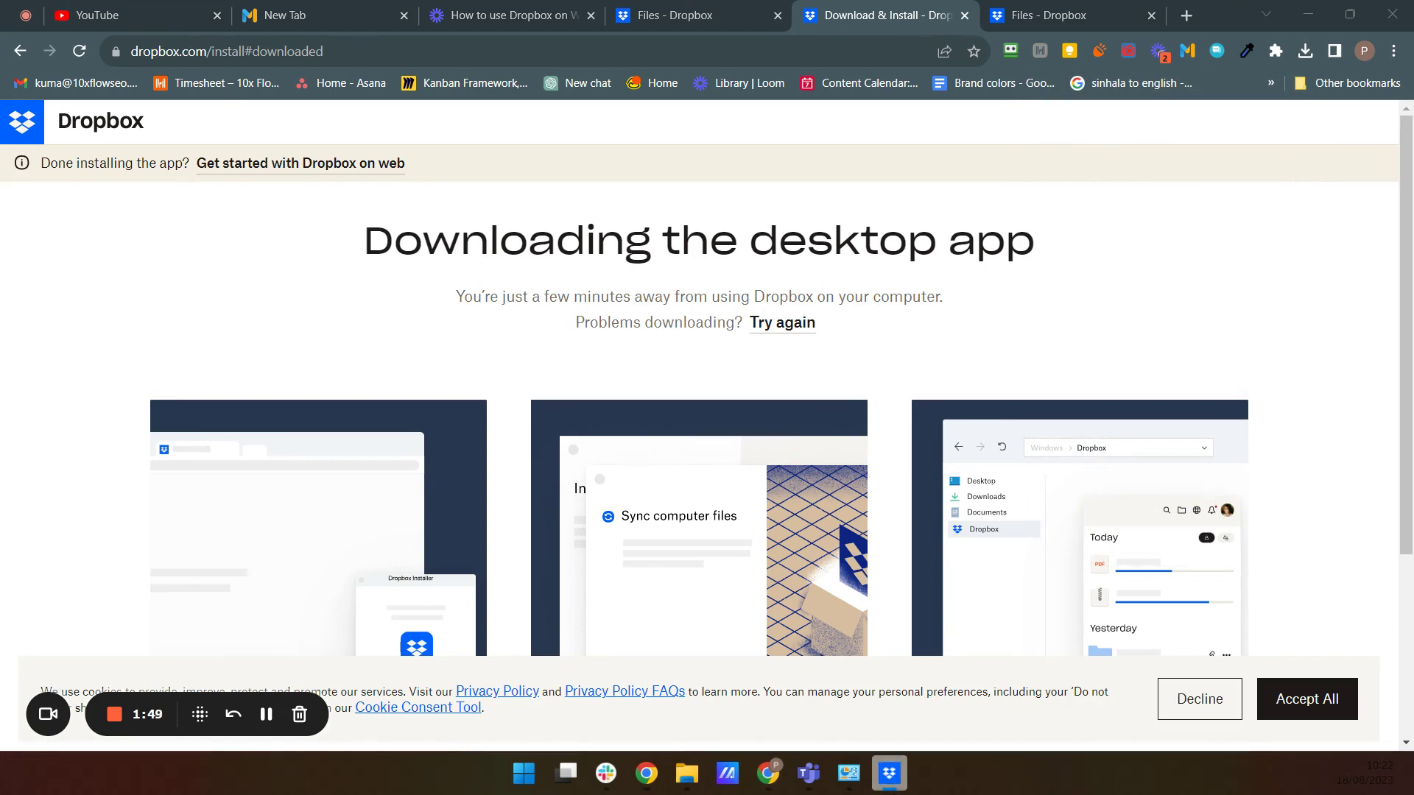
{"action": "left_click_drag", "start_coordinate": [1168, 499], "coordinate": [686, 304]}
{"action": "left_click_drag", "start_coordinate": [987, 625], "coordinate": [646, 252]}
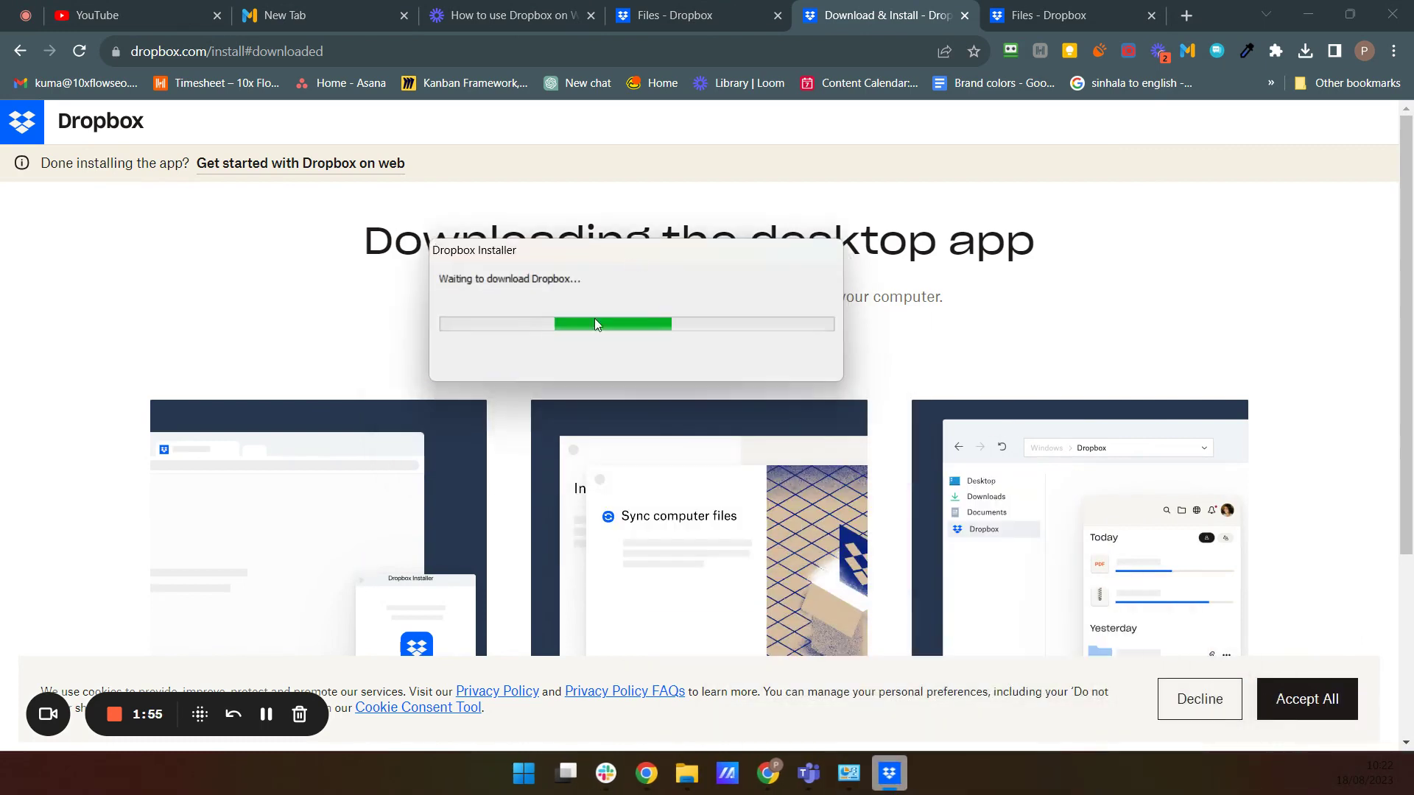
{"action": "left_click", "coordinate": [266, 716]}
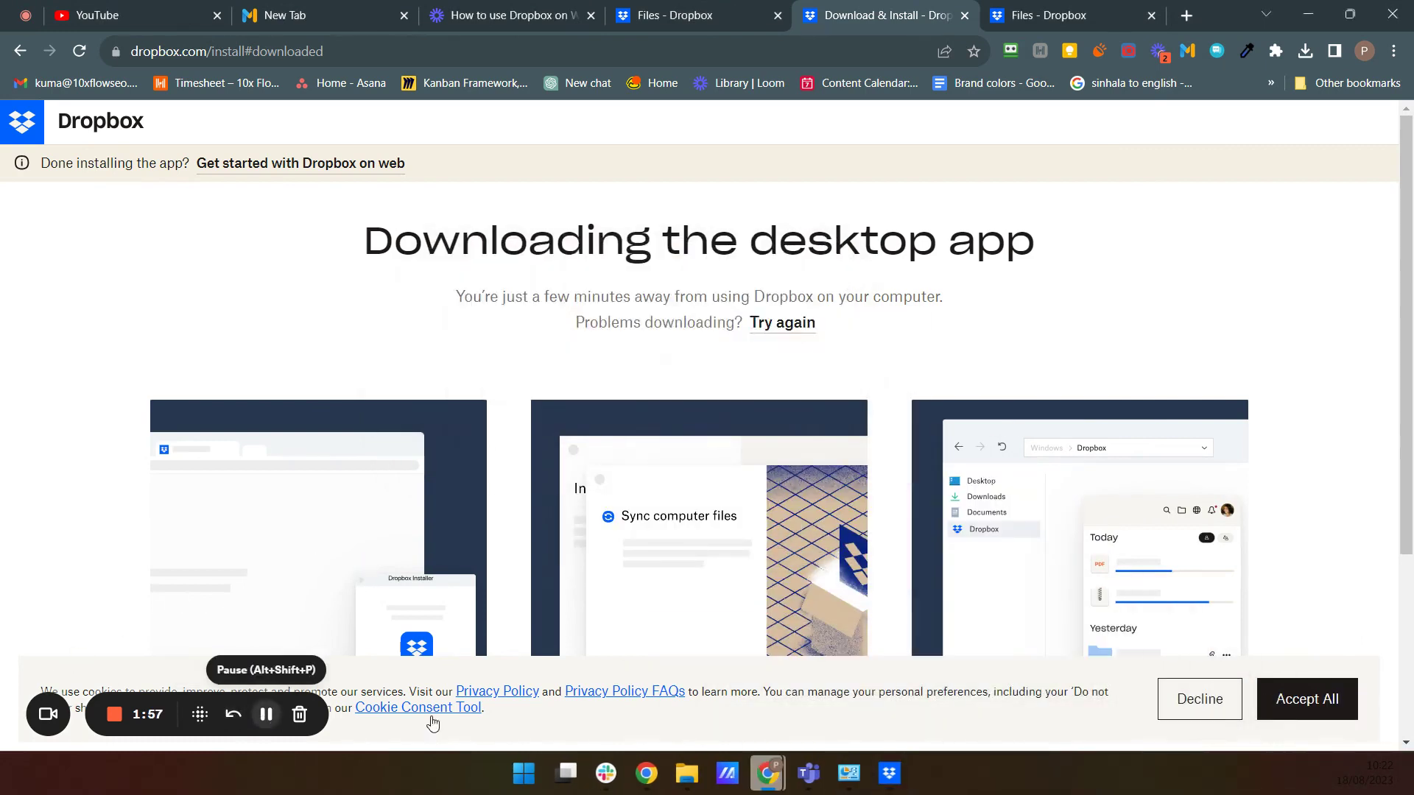
{"action": "left_click", "coordinate": [891, 788]}
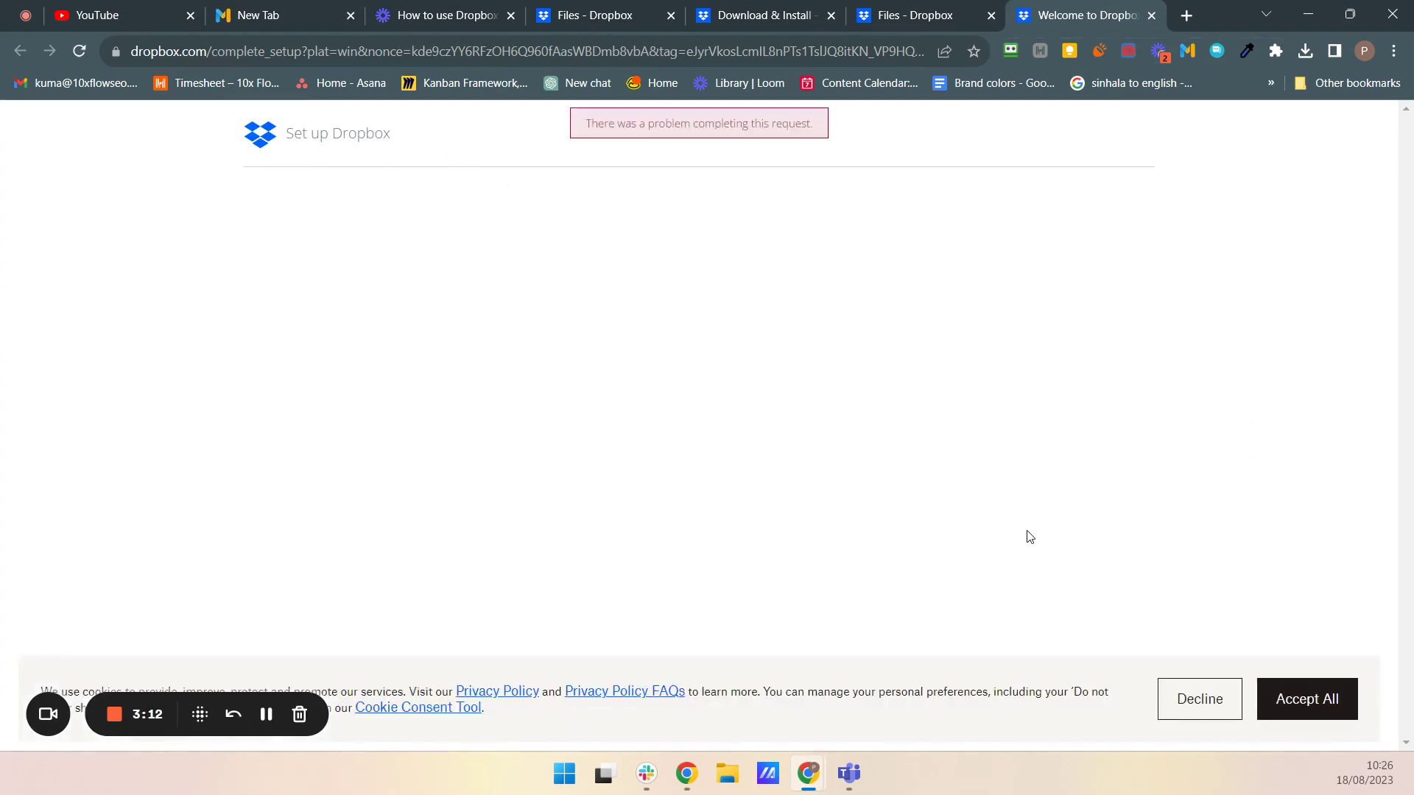
Accept all cookies on the Set up Dropbox page and reload it.
{"action": "left_click", "coordinate": [1320, 713]}
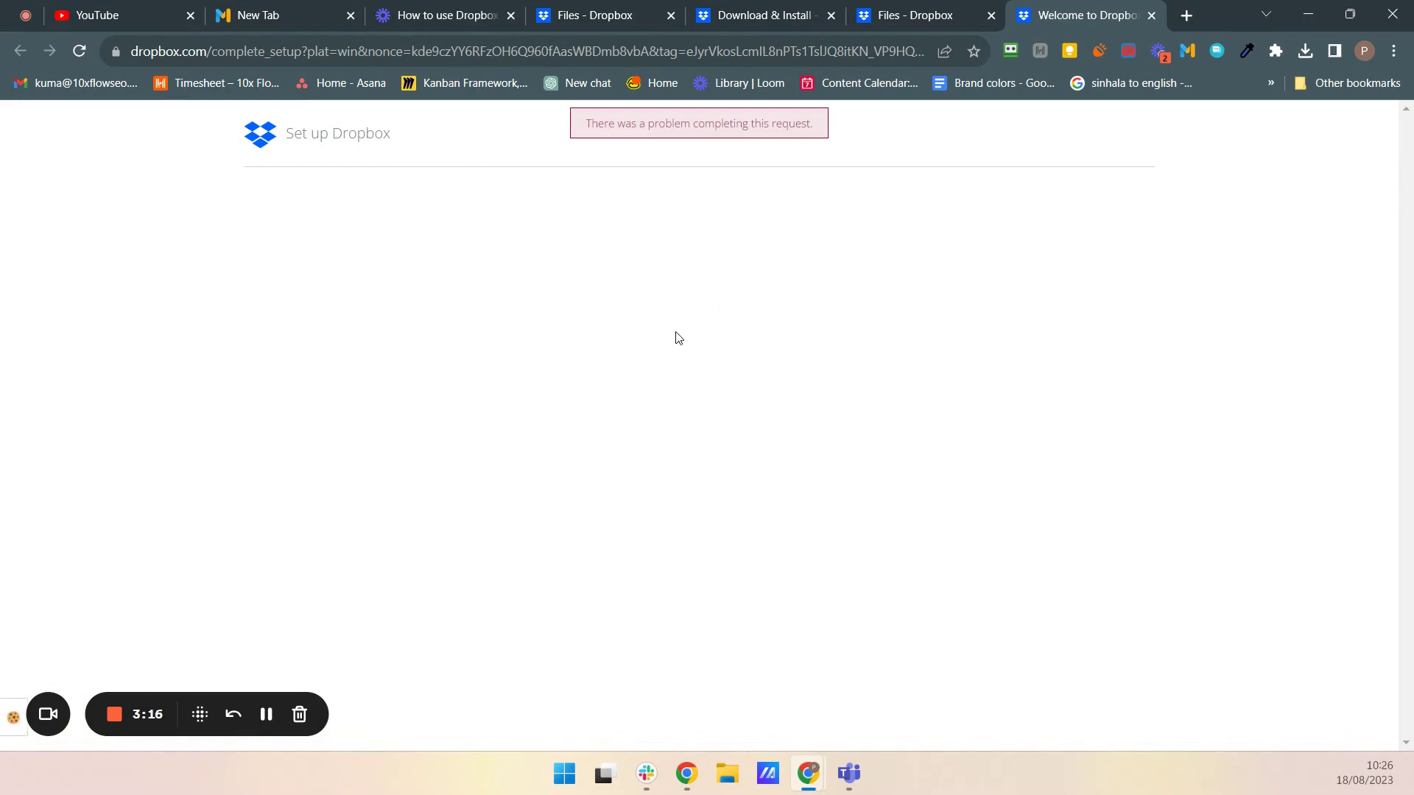
{"action": "left_click", "coordinate": [70, 53]}
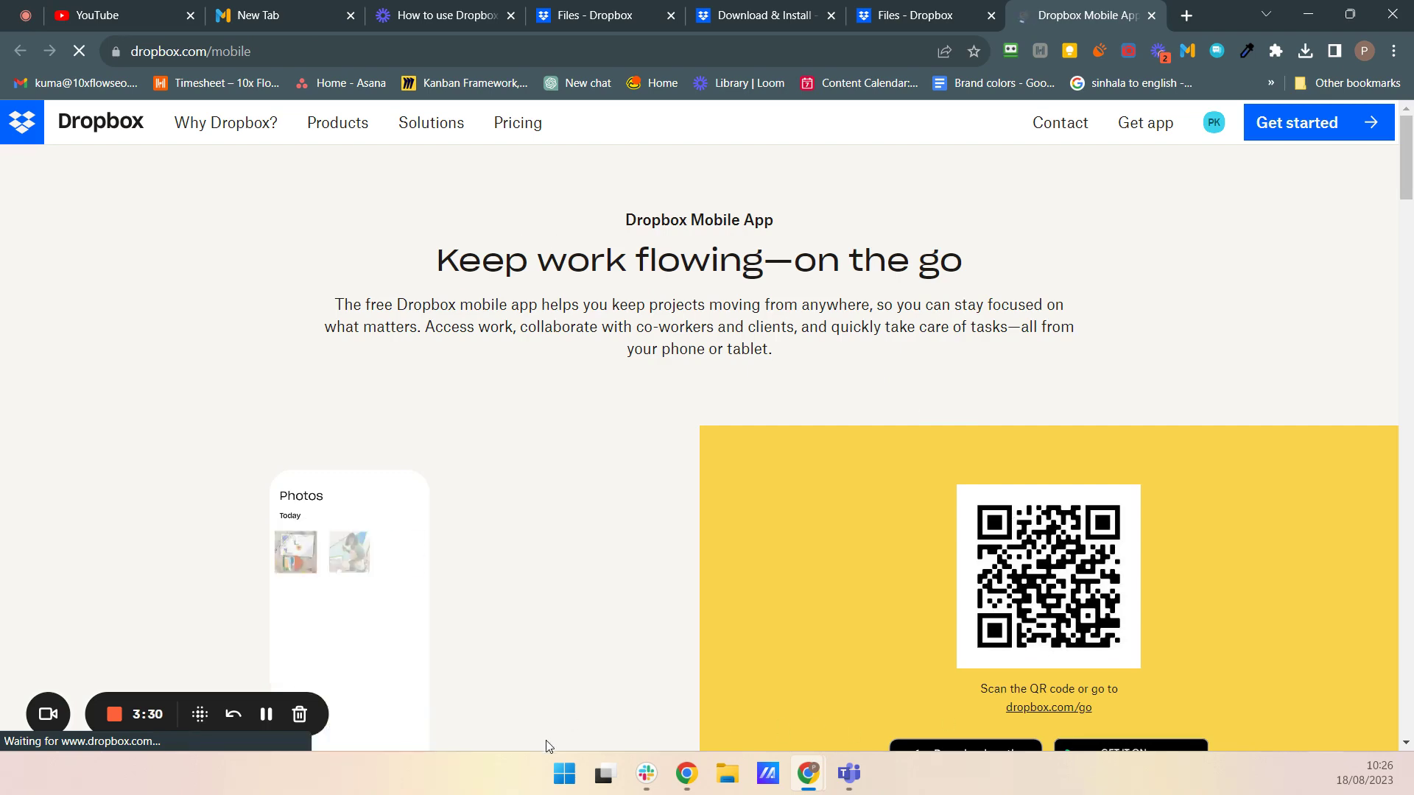
Launch the recently added Dropbox desktop app from the Windows Start menu.
{"action": "left_click", "coordinate": [568, 779]}
{"action": "left_click", "coordinate": [567, 782]}
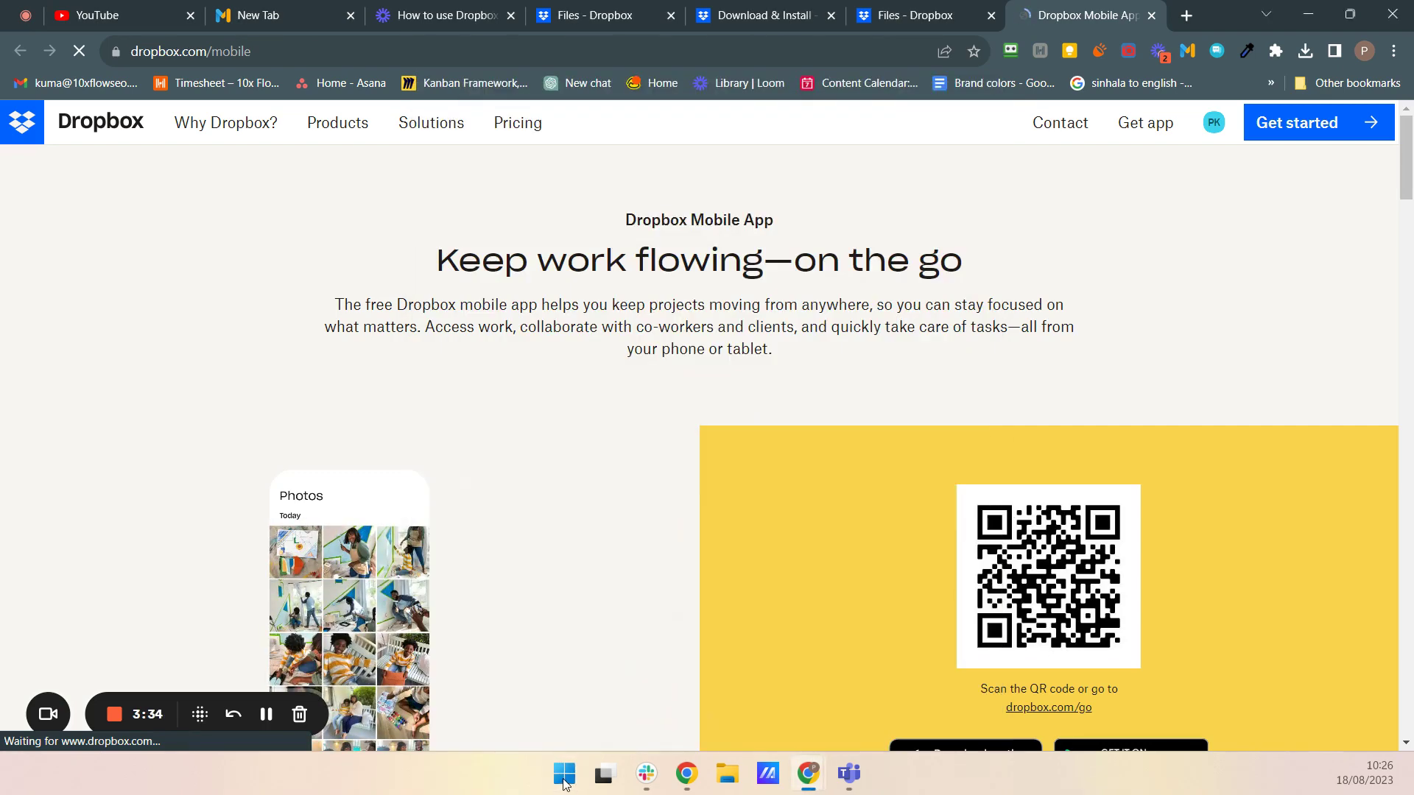
{"action": "left_click", "coordinate": [564, 783]}
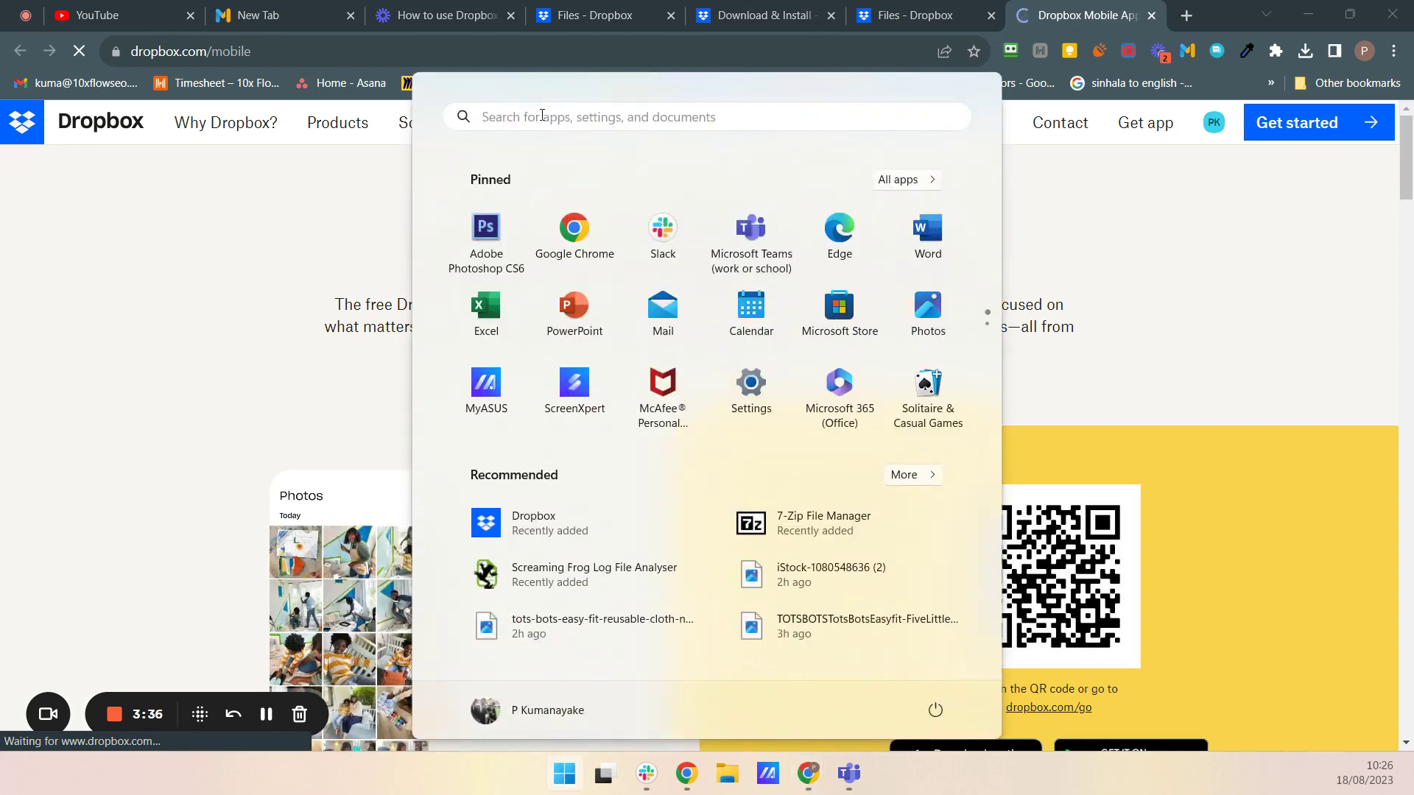
{"action": "left_click", "coordinate": [543, 120]}
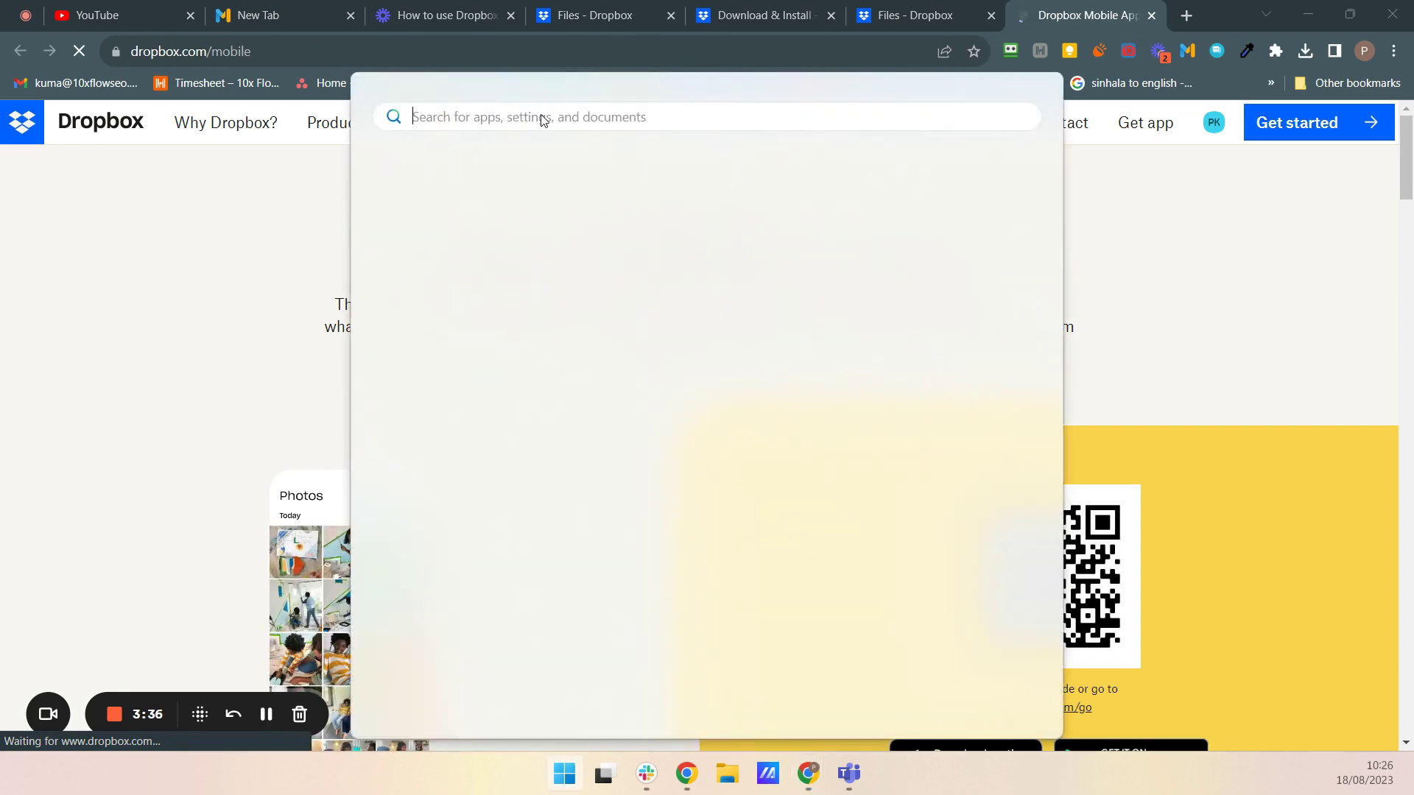
{"action": "left_click", "coordinate": [569, 786]}
{"action": "left_click", "coordinate": [570, 783]}
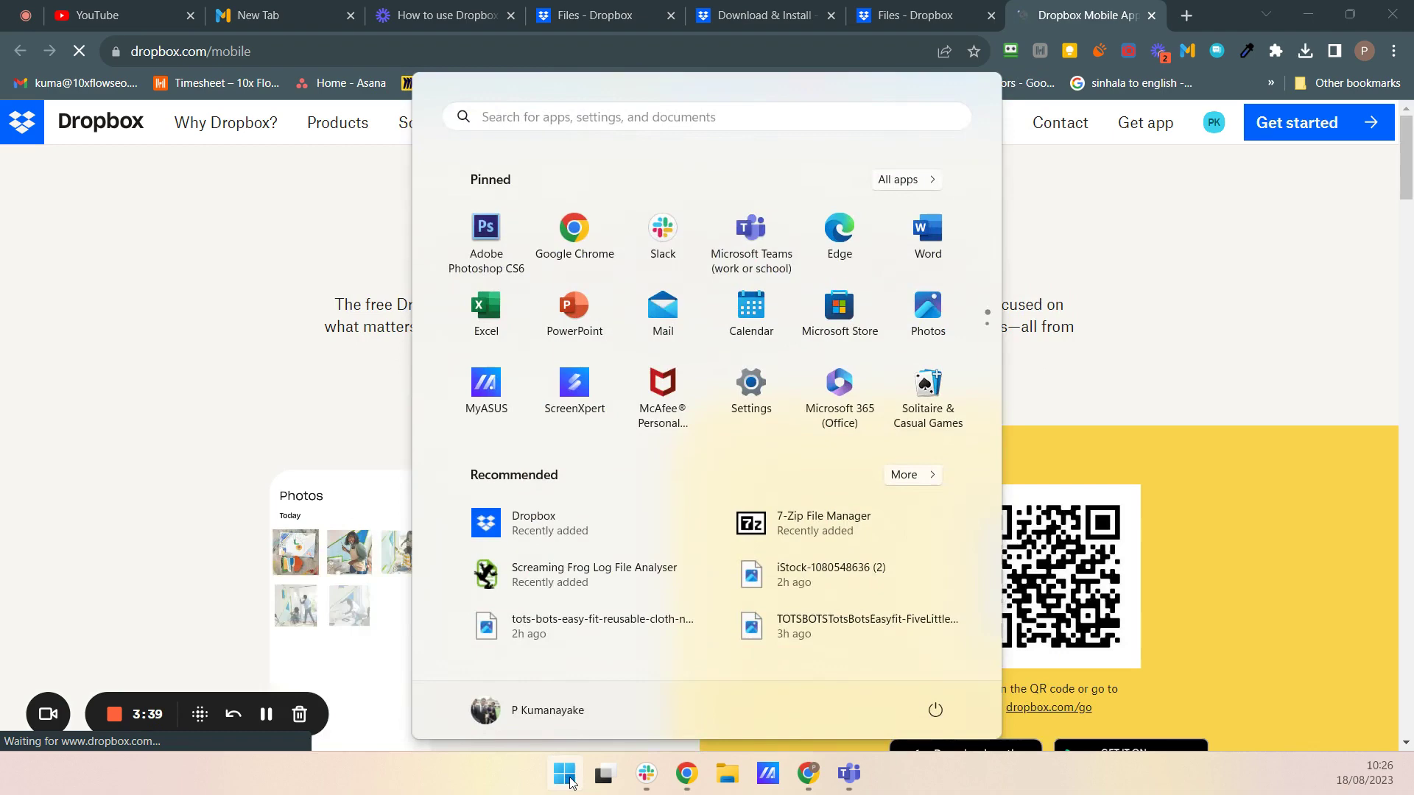
{"action": "left_click", "coordinate": [534, 517]}
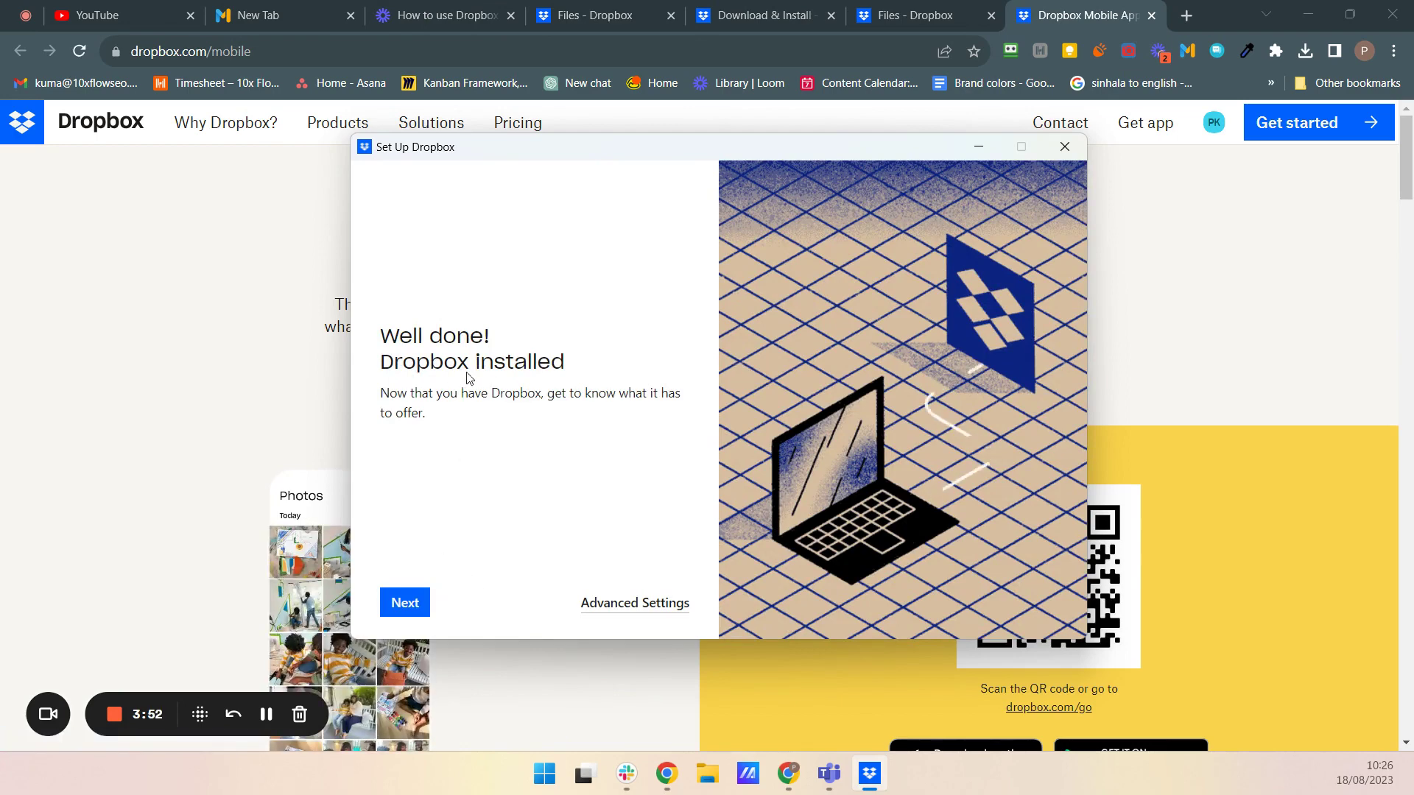
Continue the Dropbox setup and let it rename the existing Dropbox folder to finish installing.
{"action": "left_click", "coordinate": [405, 608]}
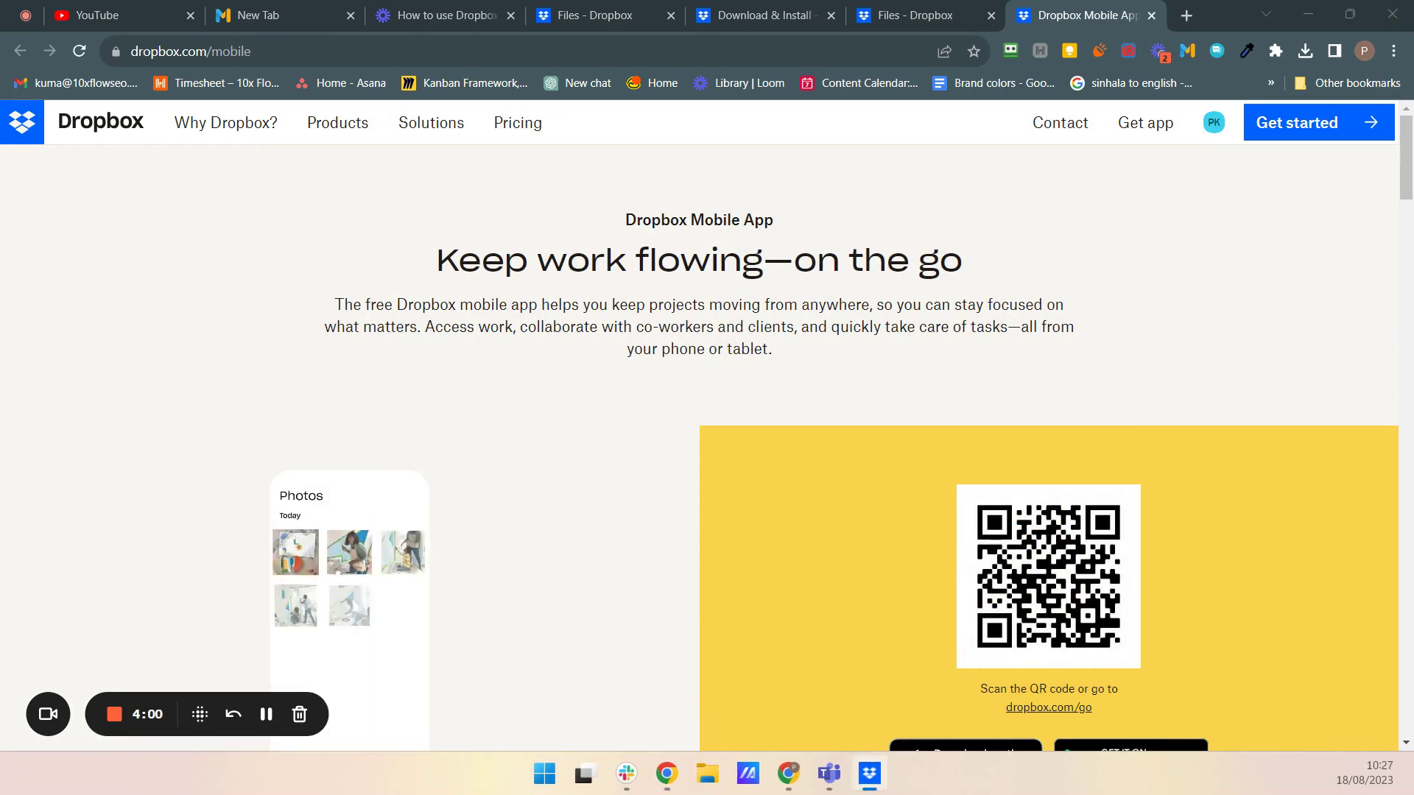
{"action": "left_click_drag", "start_coordinate": [1413, 483], "coordinate": [716, 342]}
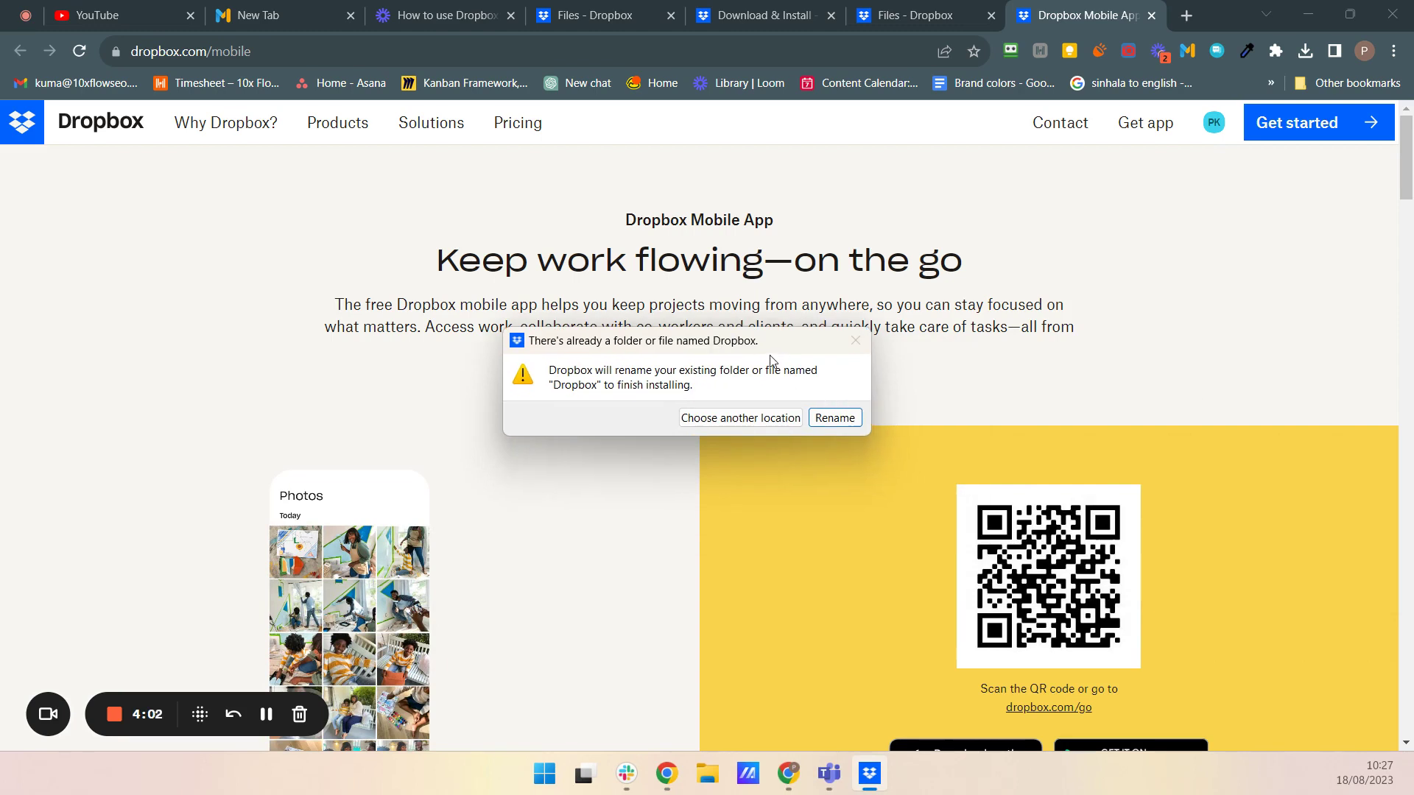
{"action": "left_click", "coordinate": [833, 418]}
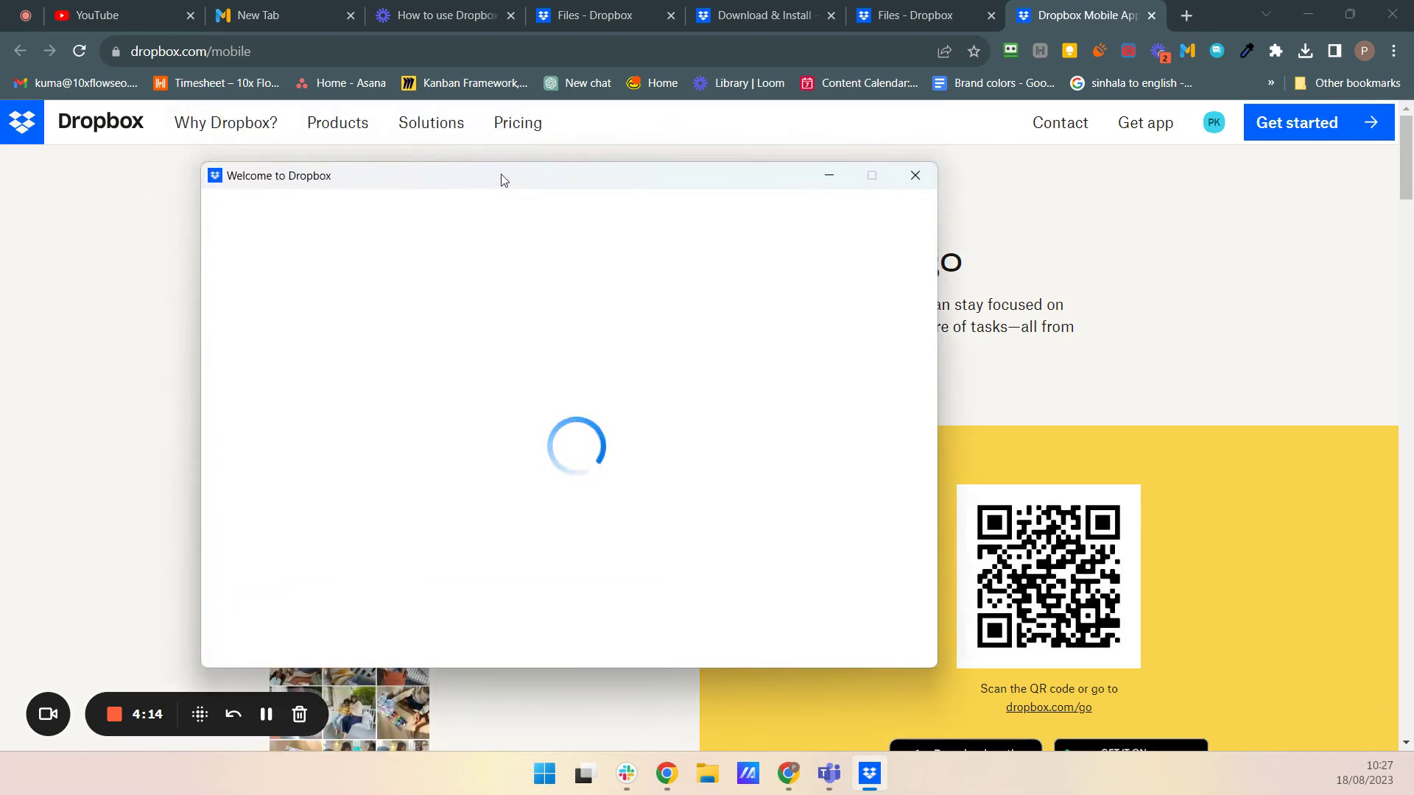
{"action": "left_click_drag", "start_coordinate": [499, 176], "coordinate": [614, 187]}
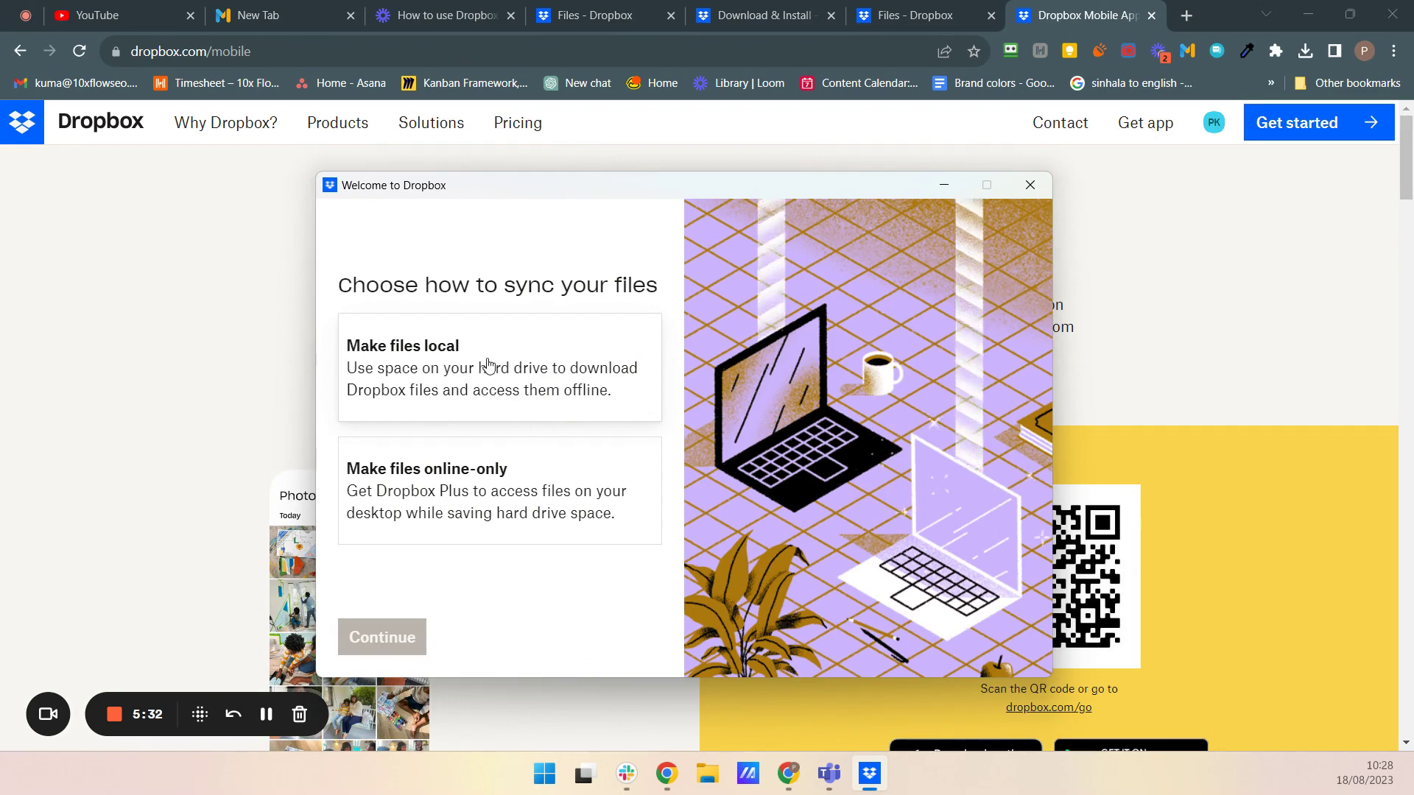
Compare the two sync options, choose Make files online-only and proceed with Save space with Plus.
{"action": "left_click", "coordinate": [458, 500]}
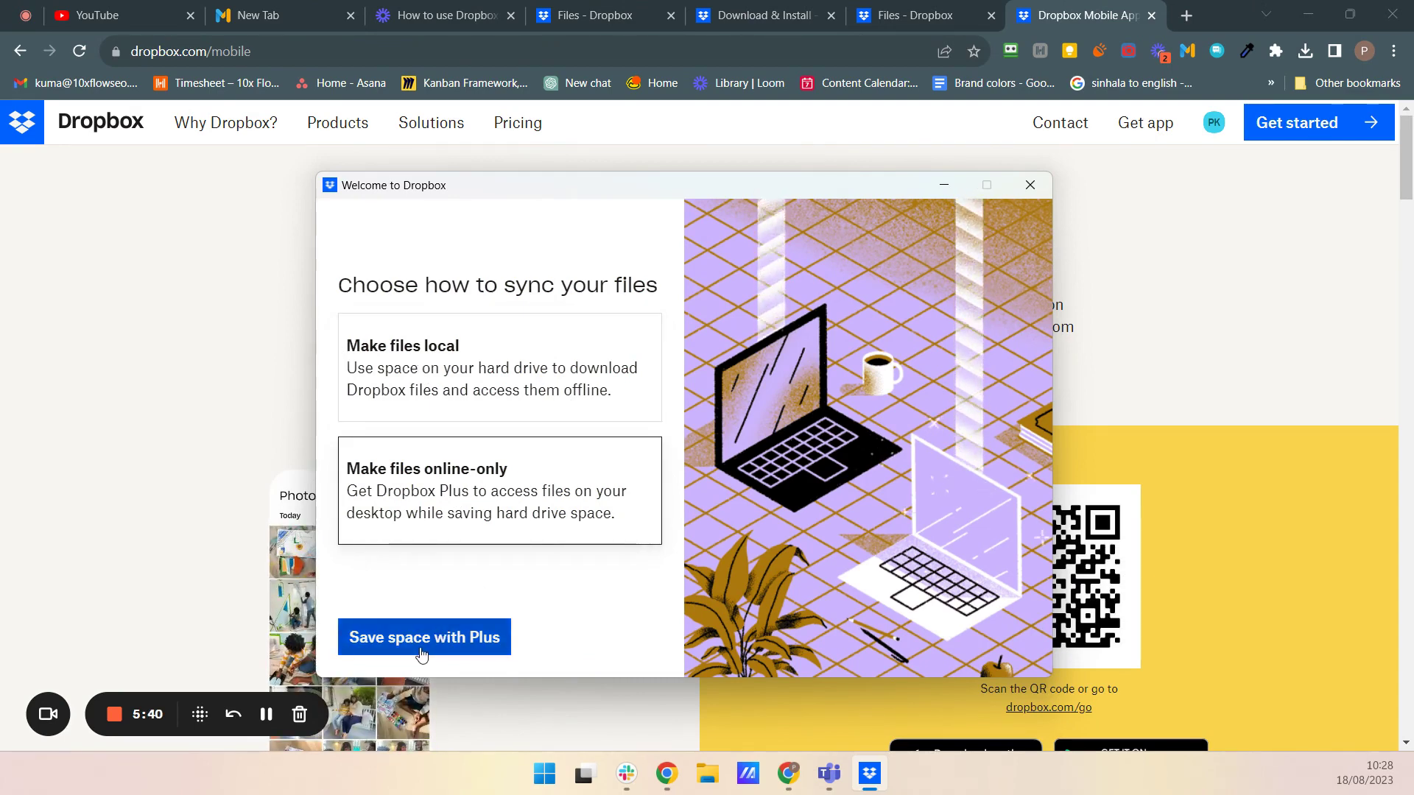
{"action": "left_click", "coordinate": [483, 358]}
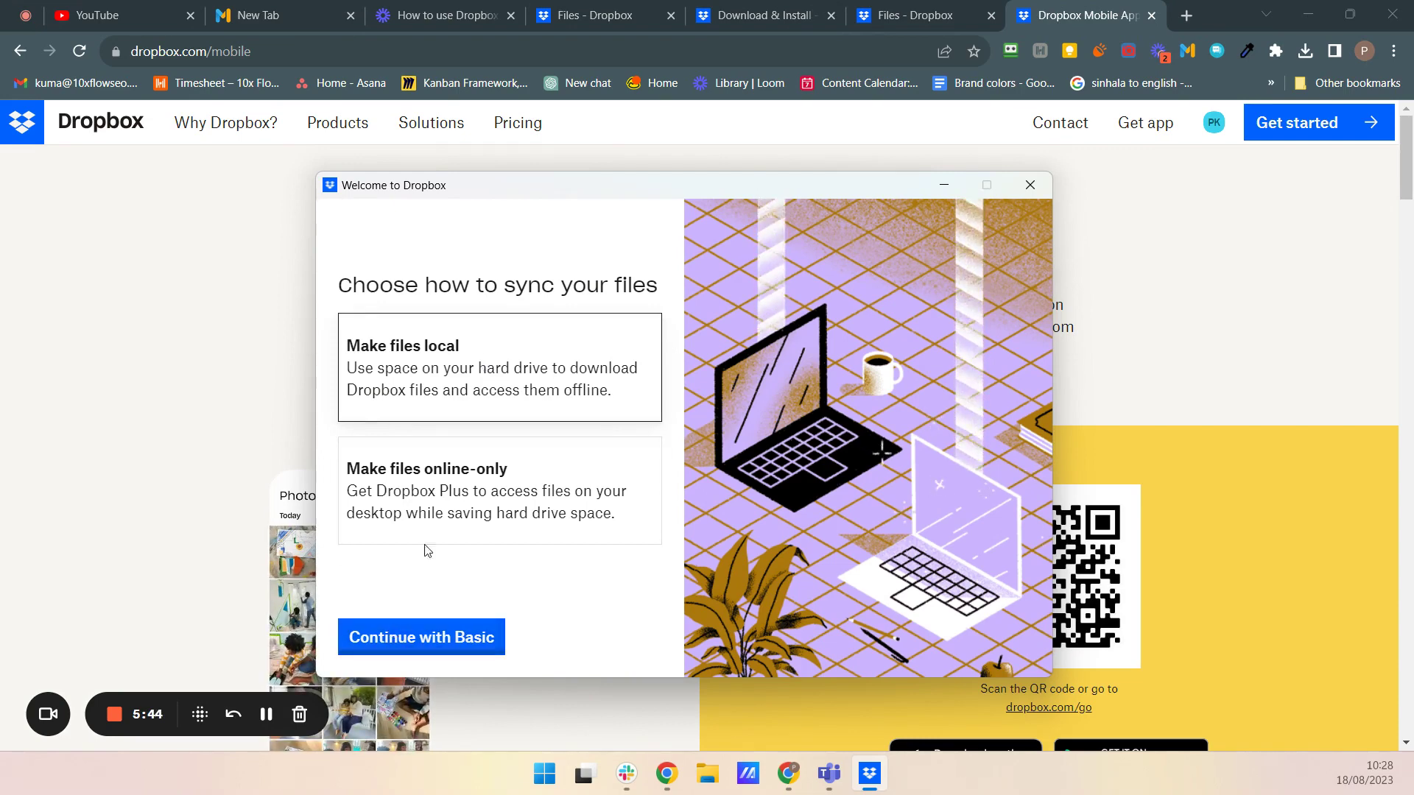
{"action": "left_click", "coordinate": [432, 495]}
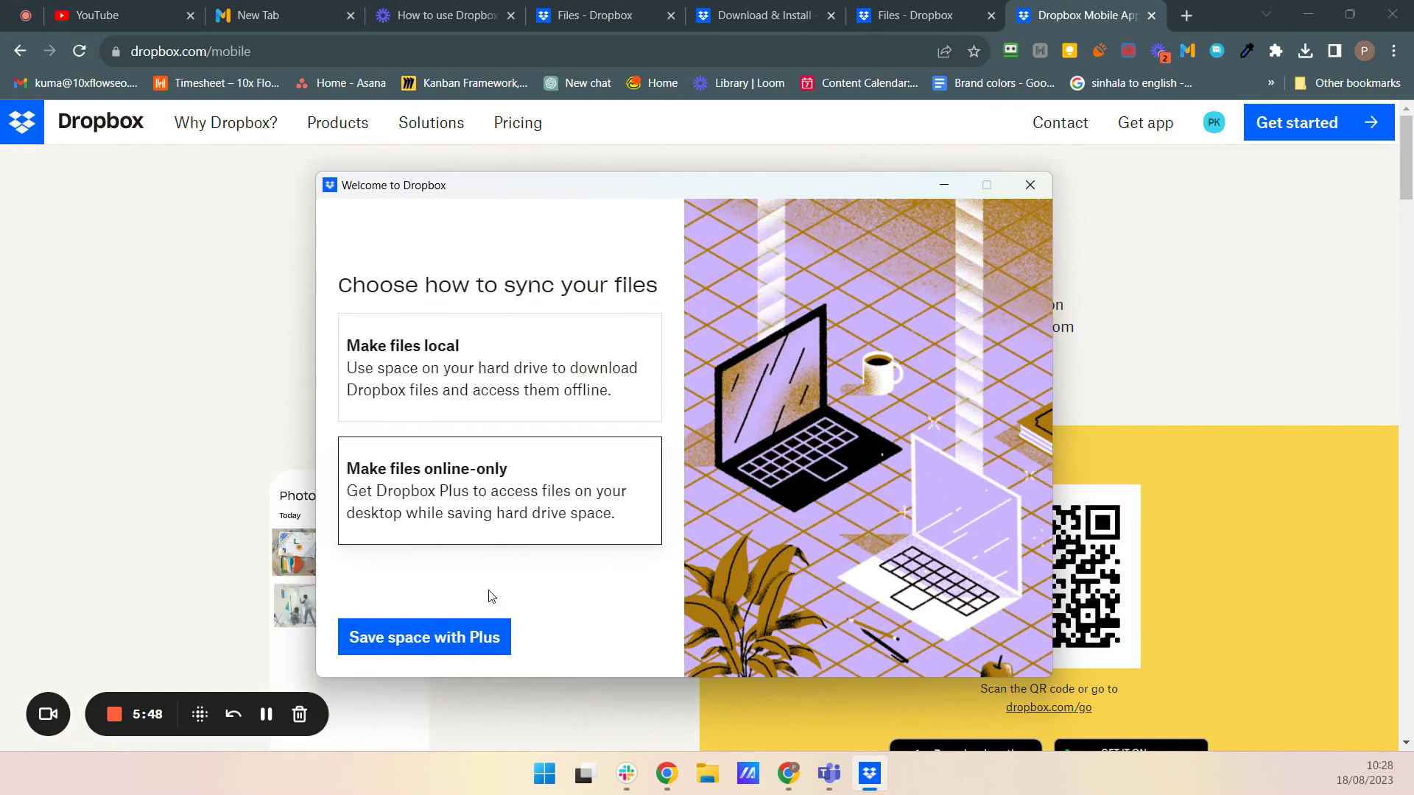
{"action": "left_click", "coordinate": [466, 638]}
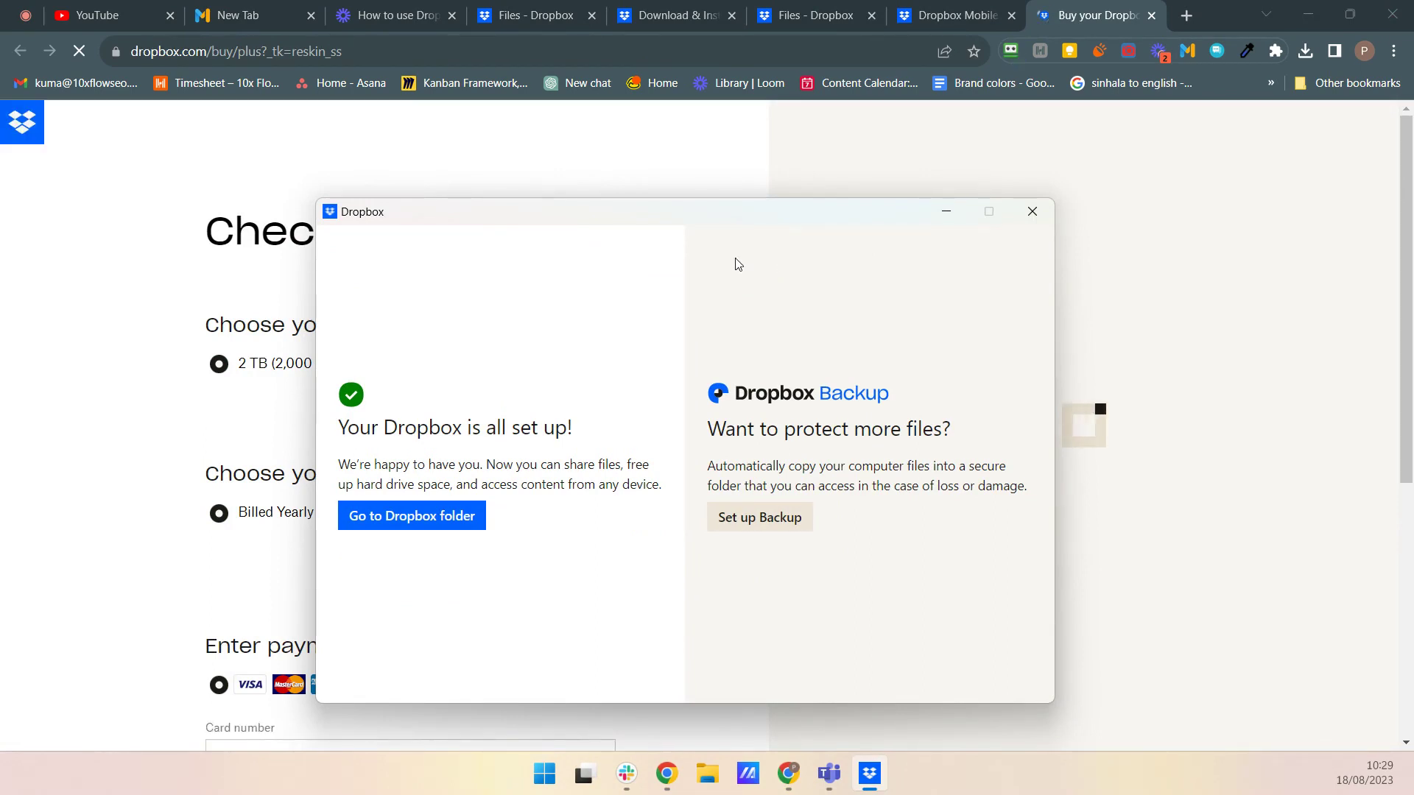
Review the Dropbox Plus checkout page's storage, billing and payment sections, and close the page.
{"action": "left_click", "coordinate": [262, 265]}
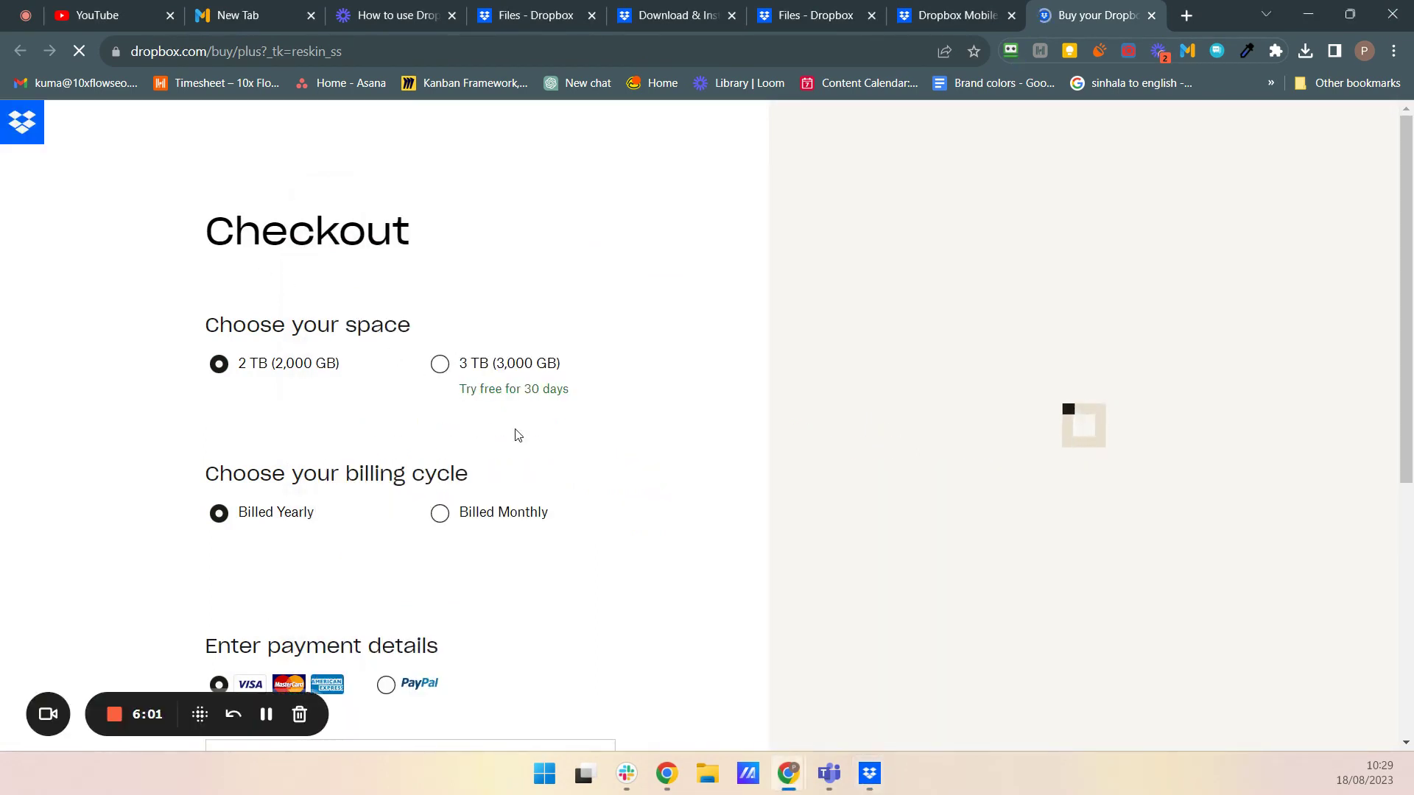
{"action": "scroll", "coordinate": [221, 526], "scroll_direction": "down", "scroll_amount": 6}
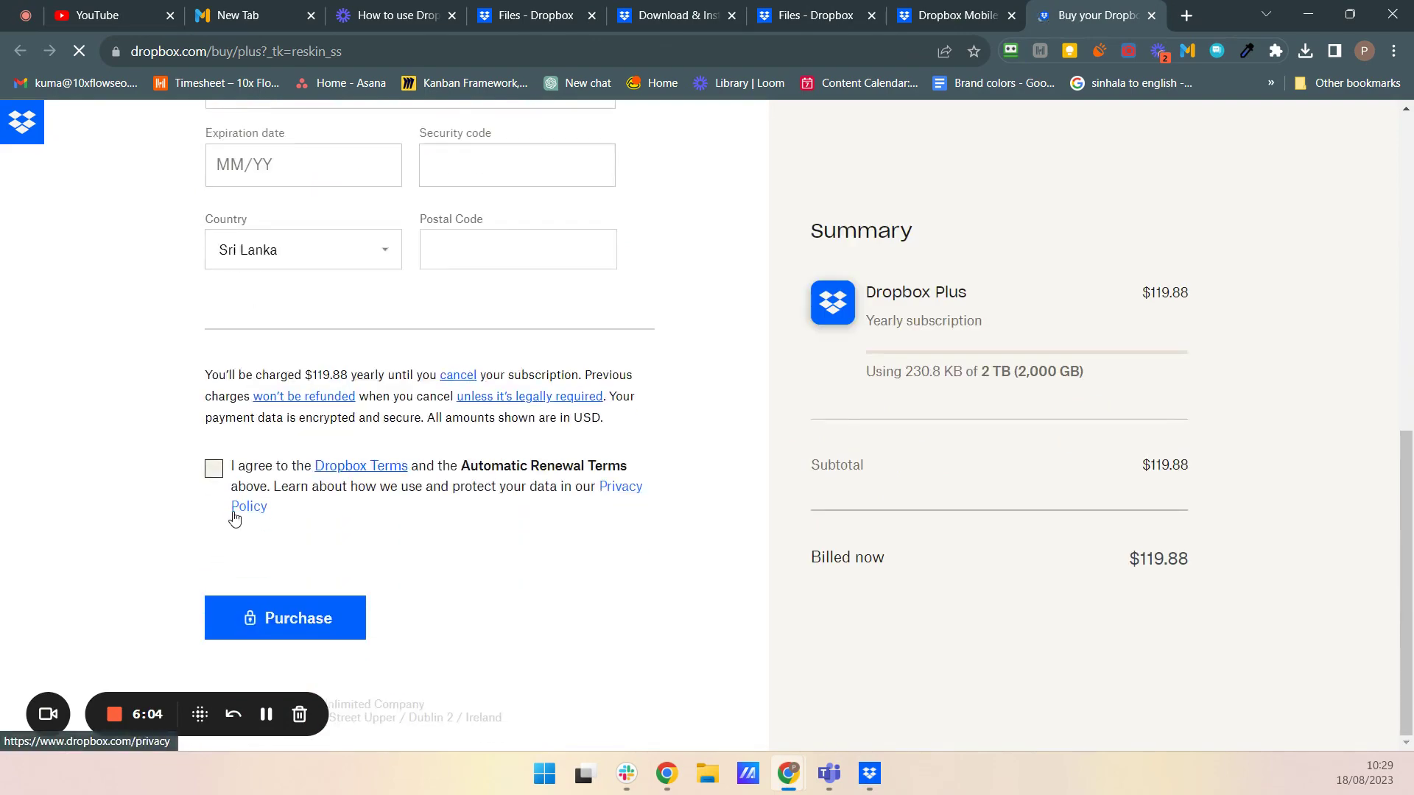
{"action": "scroll", "coordinate": [247, 508], "scroll_direction": "up", "scroll_amount": 10}
{"action": "scroll", "coordinate": [249, 503], "scroll_direction": "up", "scroll_amount": 1}
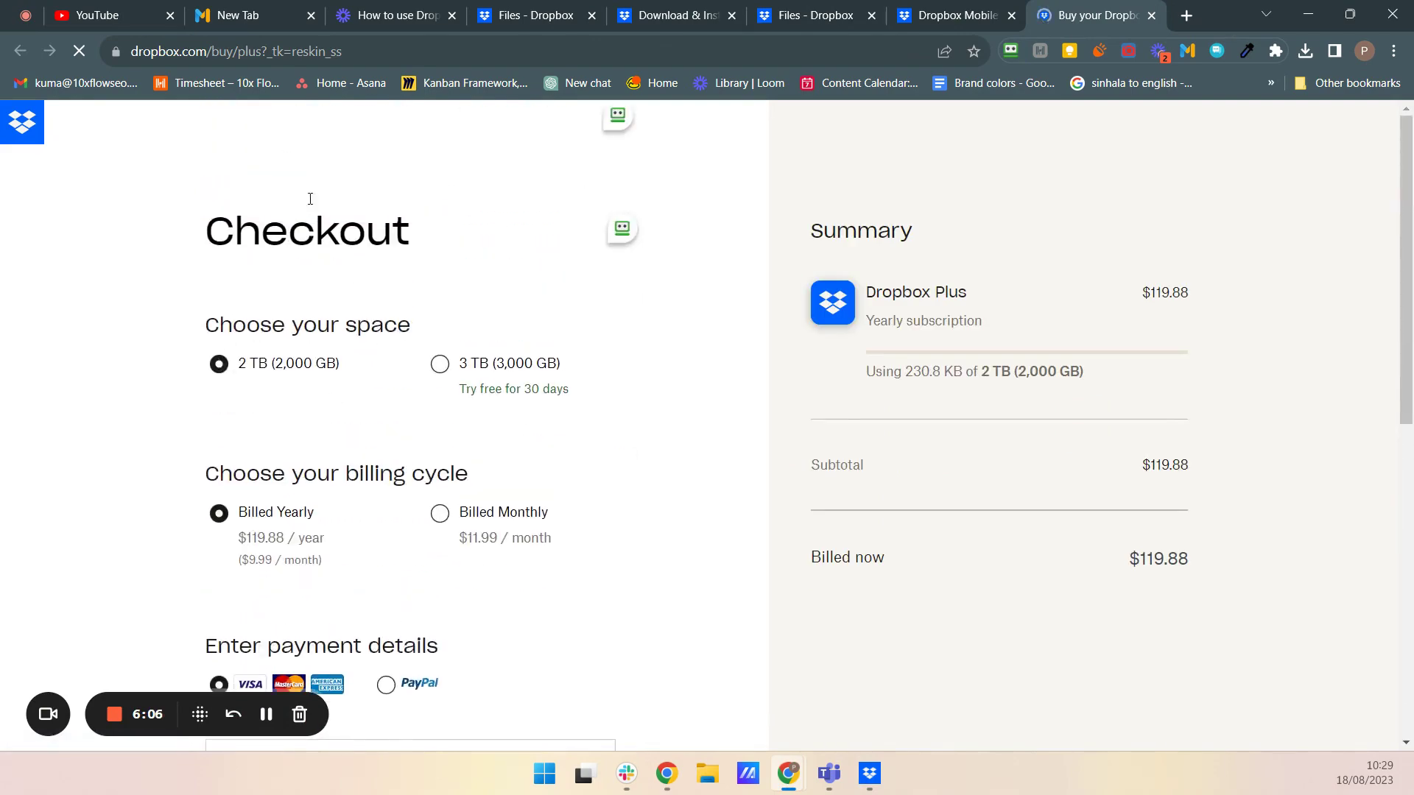
{"action": "left_click", "coordinate": [1152, 16]}
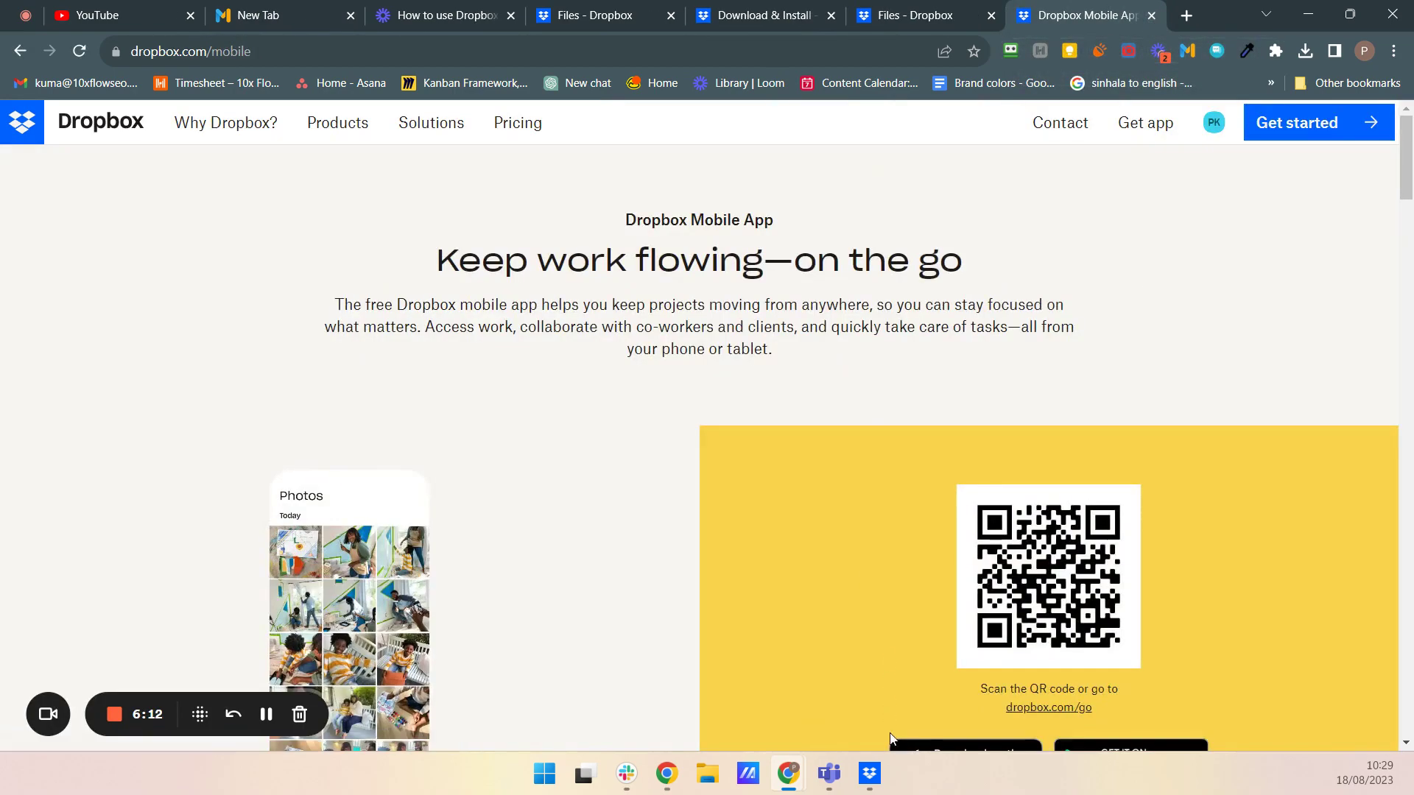
Open the local Dropbox folder in a maximized File Explorer window, collapse This PC and go to the Dropbox location.
{"action": "left_click", "coordinate": [871, 775]}
{"action": "left_click", "coordinate": [432, 523]}
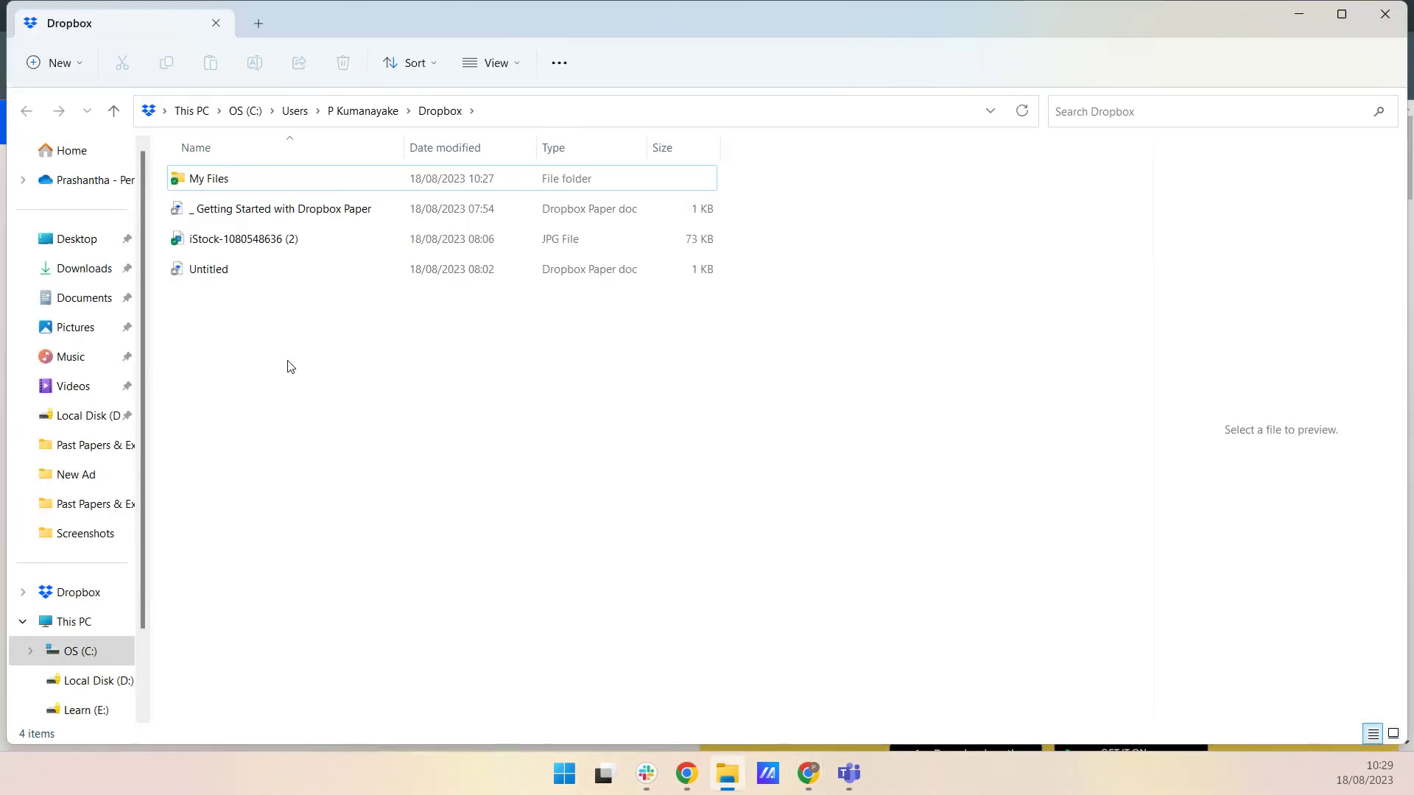
{"action": "double_click", "coordinate": [346, 28]}
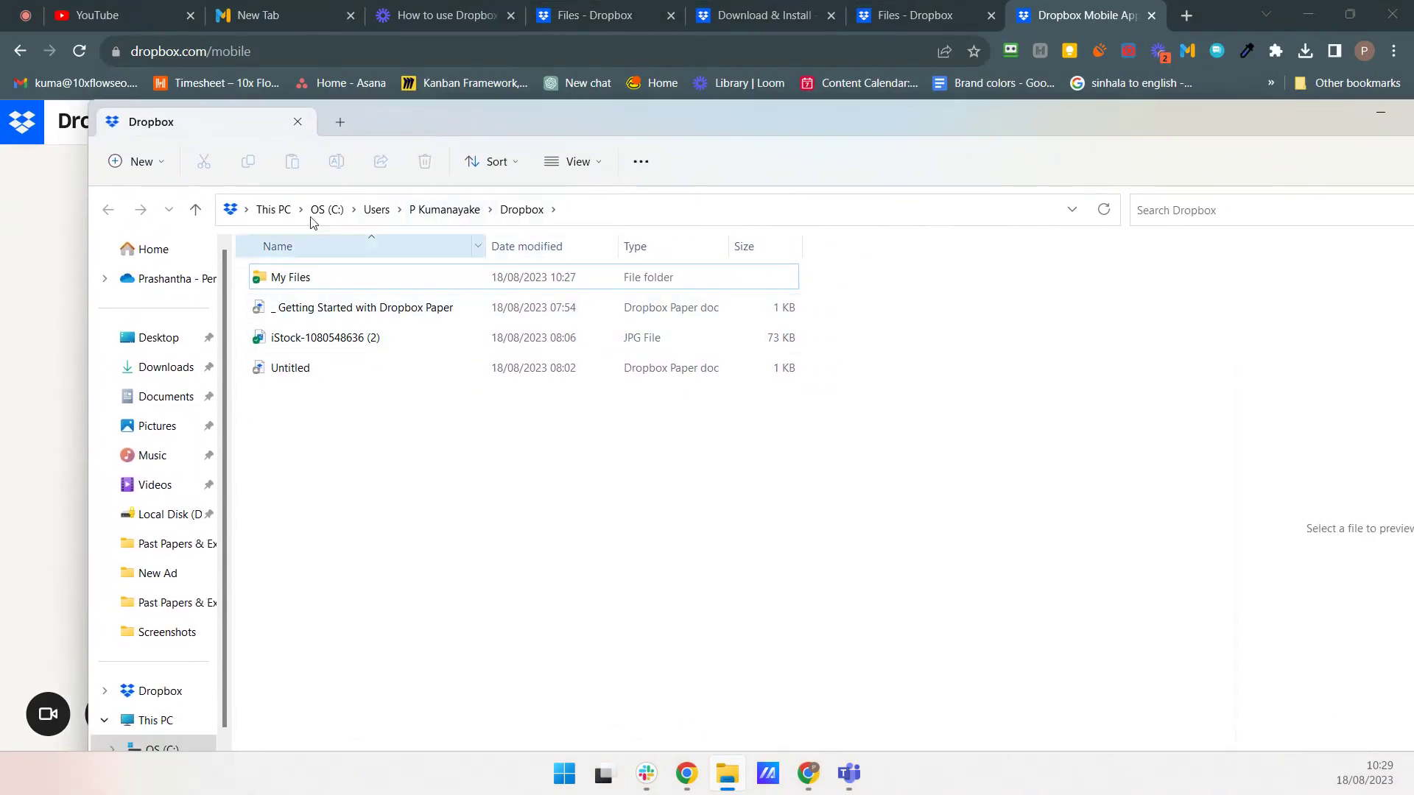
{"action": "left_click_drag", "start_coordinate": [961, 109], "coordinate": [860, 95]}
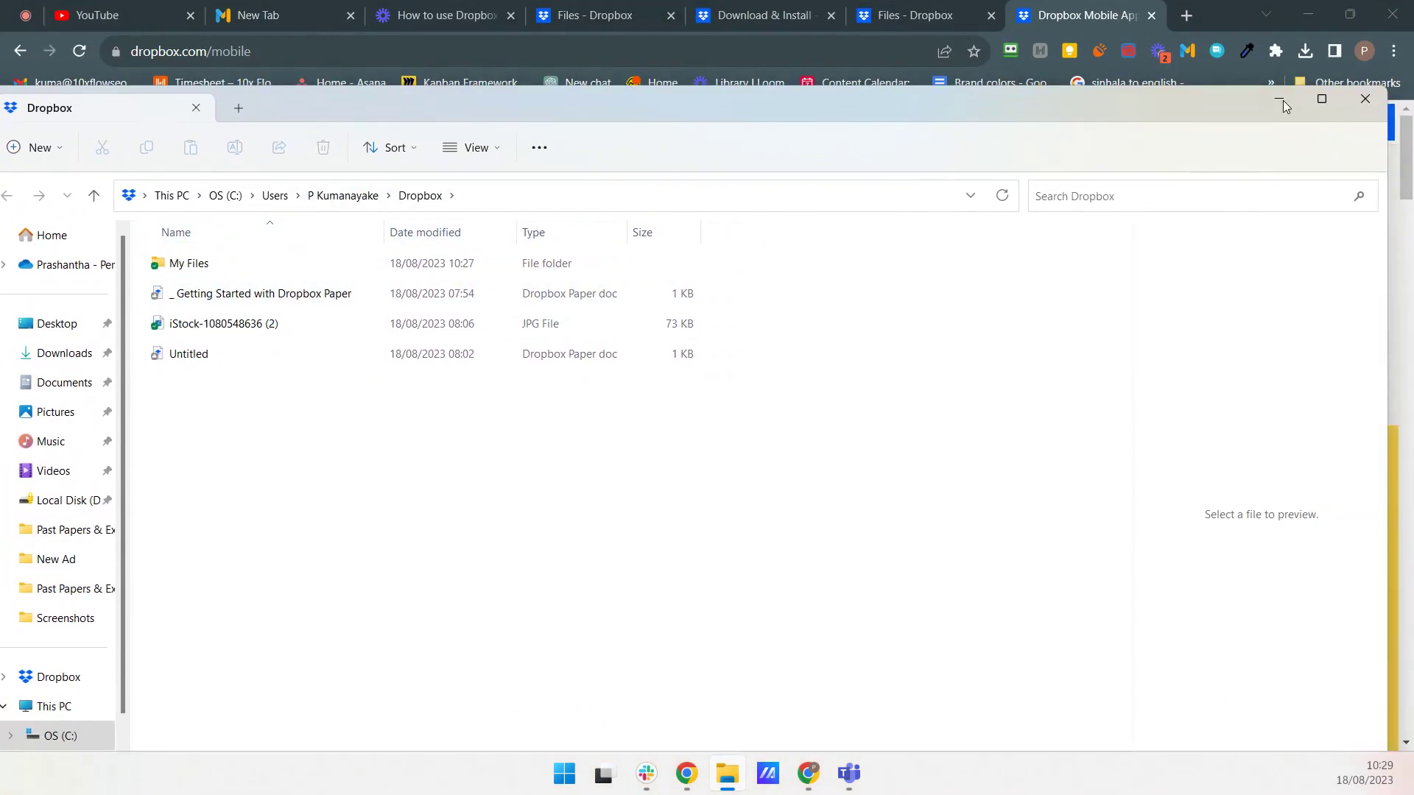
{"action": "left_click", "coordinate": [1322, 101]}
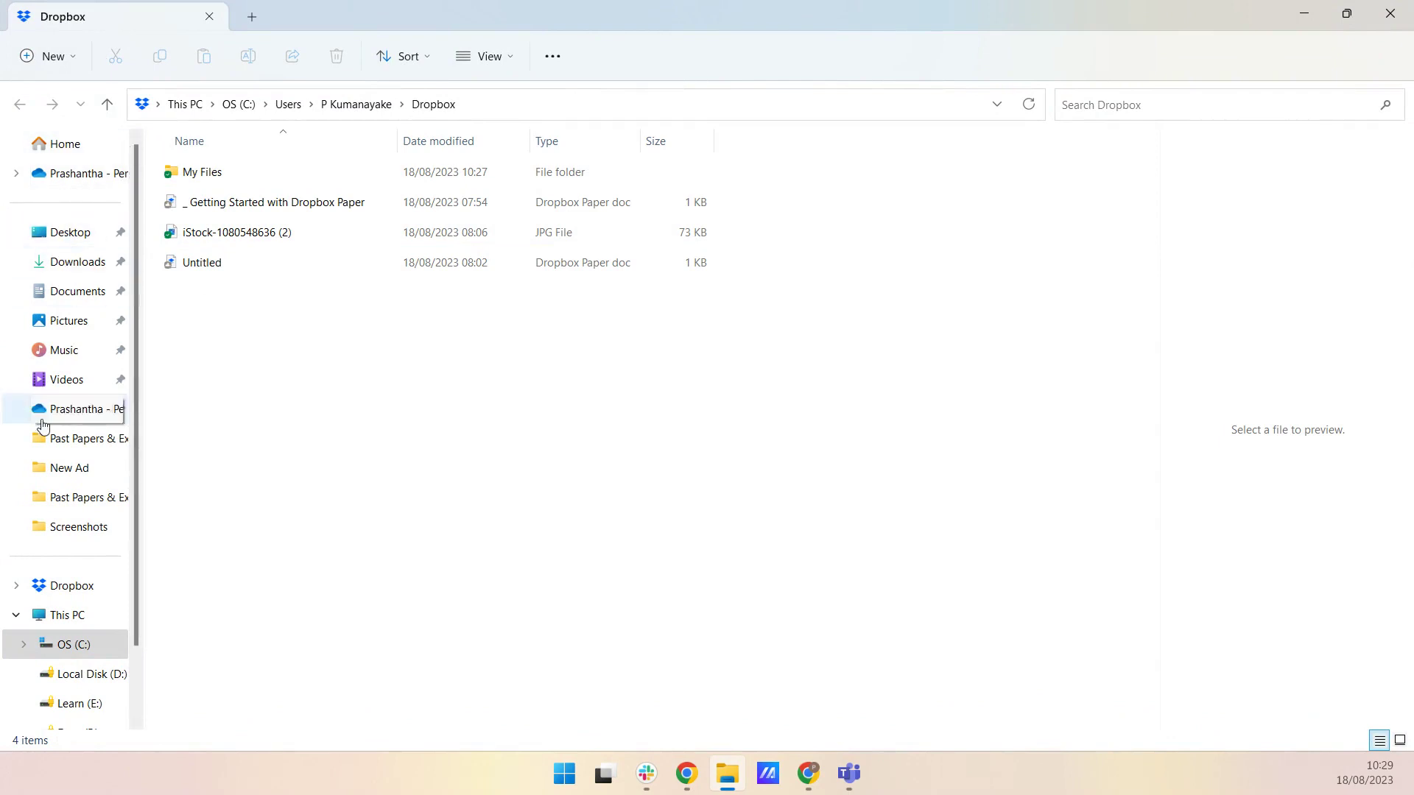
{"action": "left_click", "coordinate": [17, 616]}
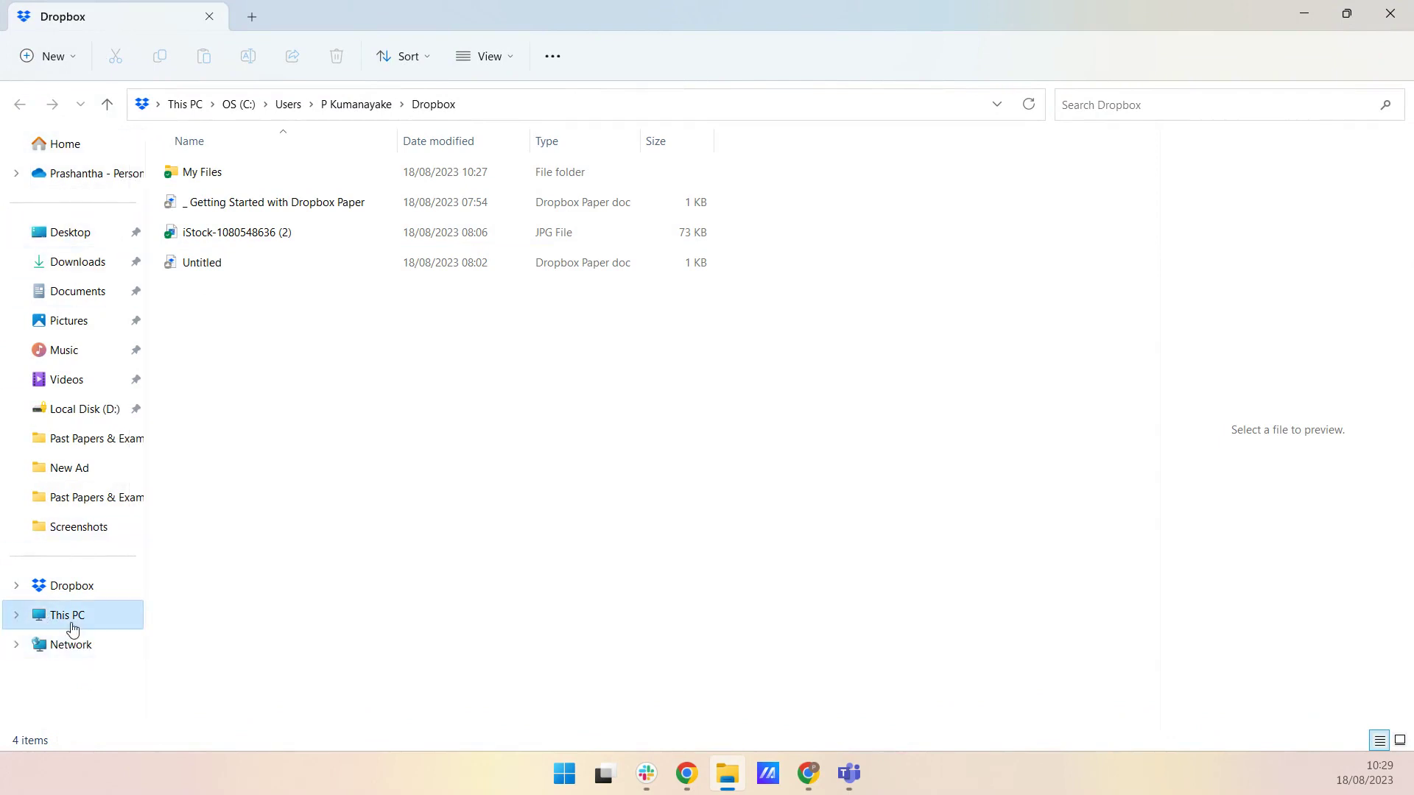
{"action": "left_click", "coordinate": [60, 592]}
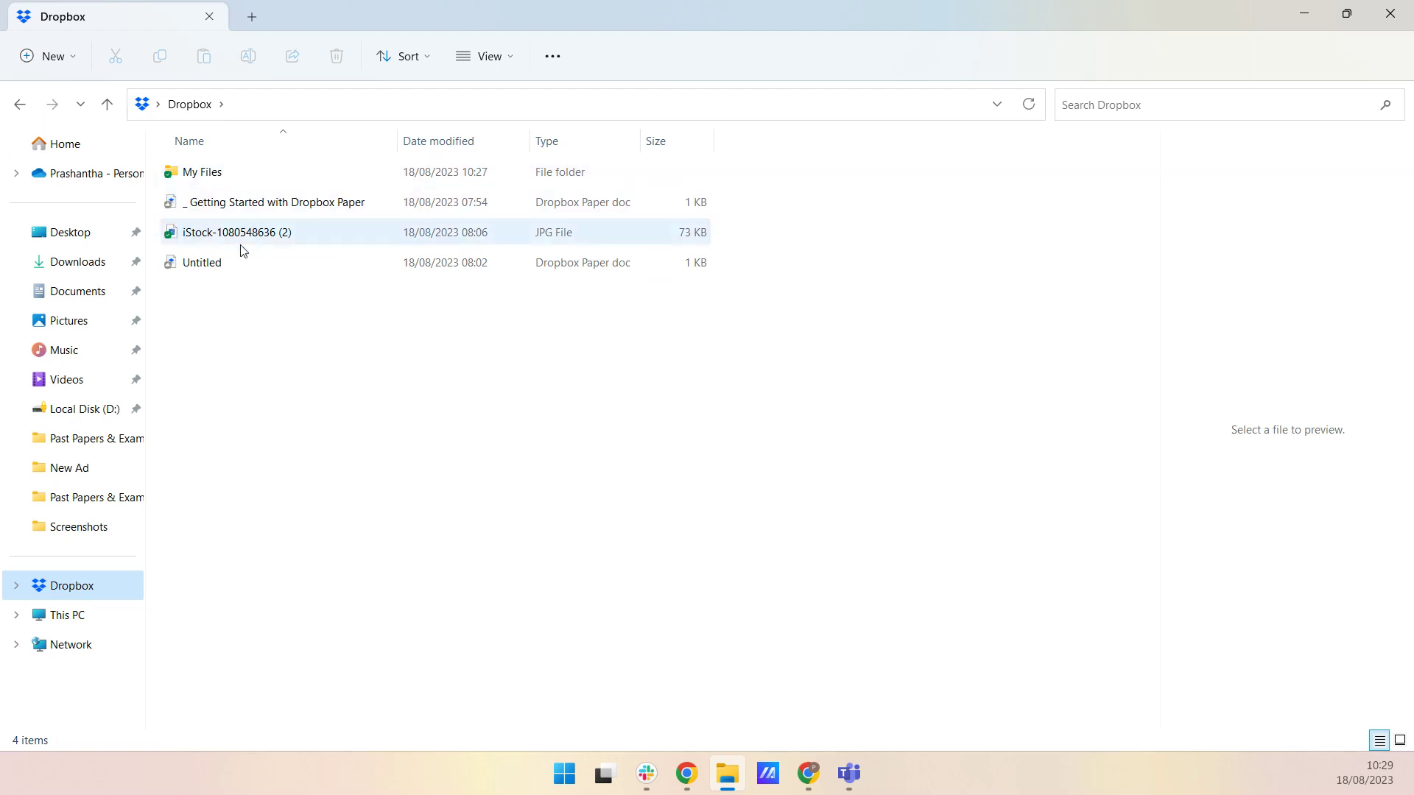
Compare the files on the Dropbox website with the local Dropbox folder in File Explorer, including the contents of My Files.
{"action": "left_click", "coordinate": [1305, 16]}
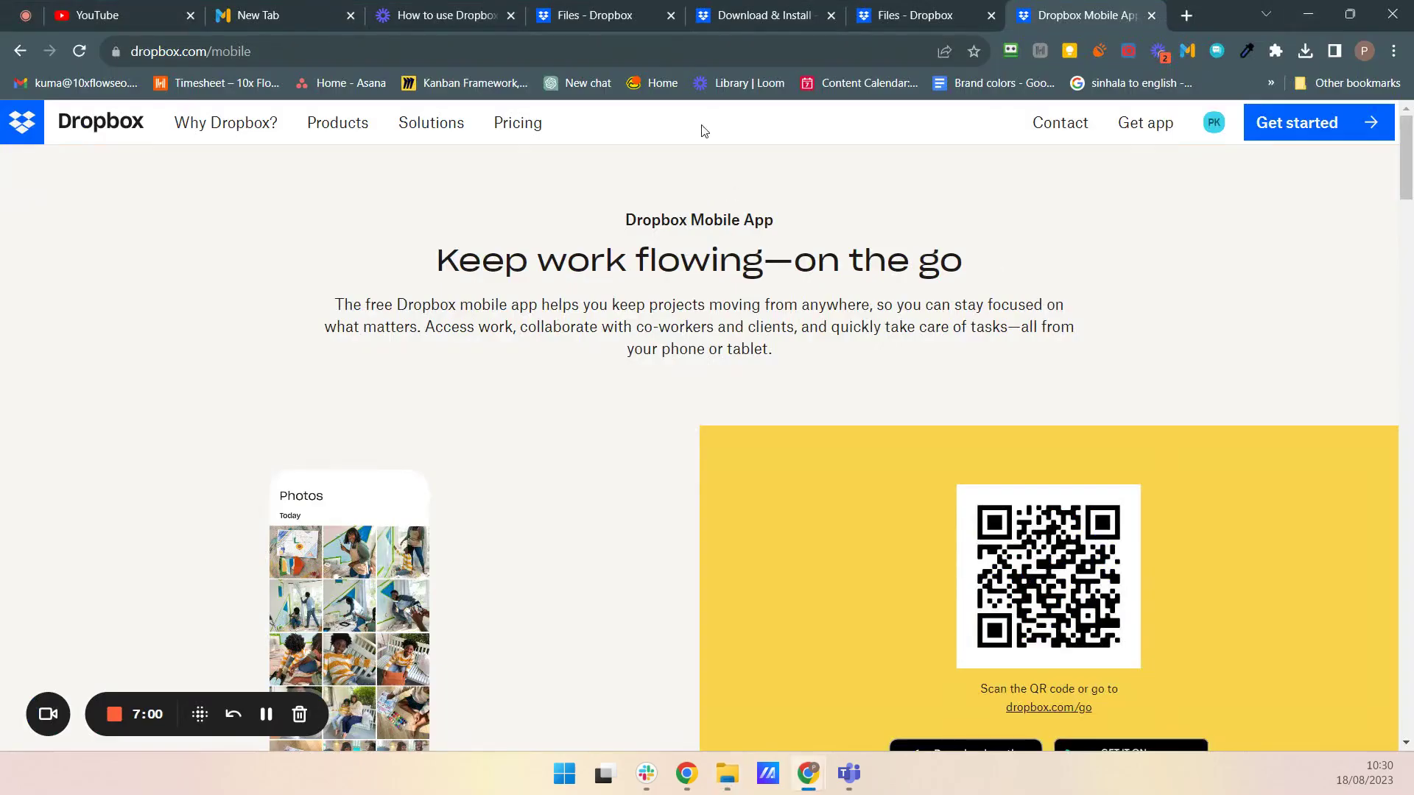
{"action": "left_click", "coordinate": [602, 22]}
{"action": "scroll", "coordinate": [541, 563], "scroll_direction": "down", "scroll_amount": 2}
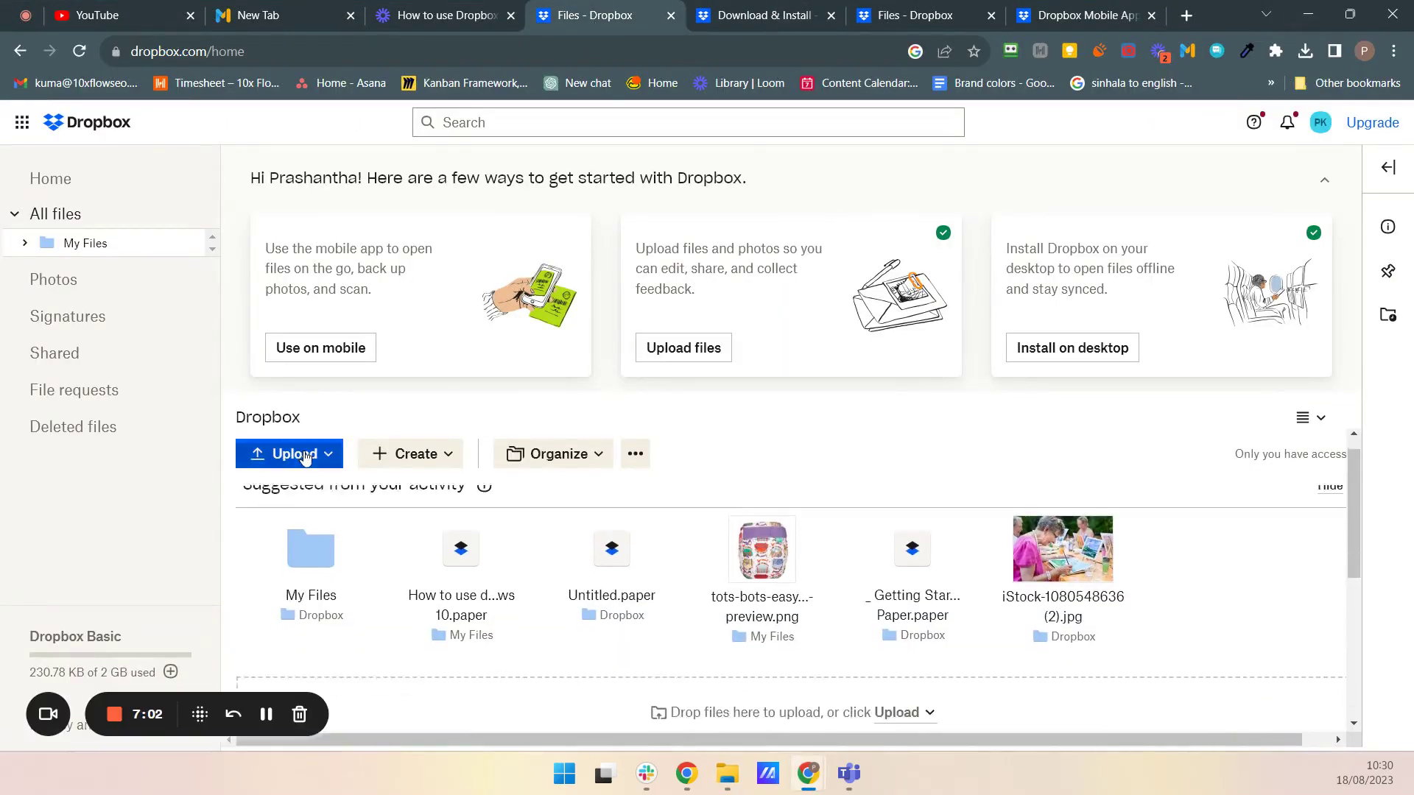
{"action": "scroll", "coordinate": [541, 564], "scroll_direction": "up", "scroll_amount": 2}
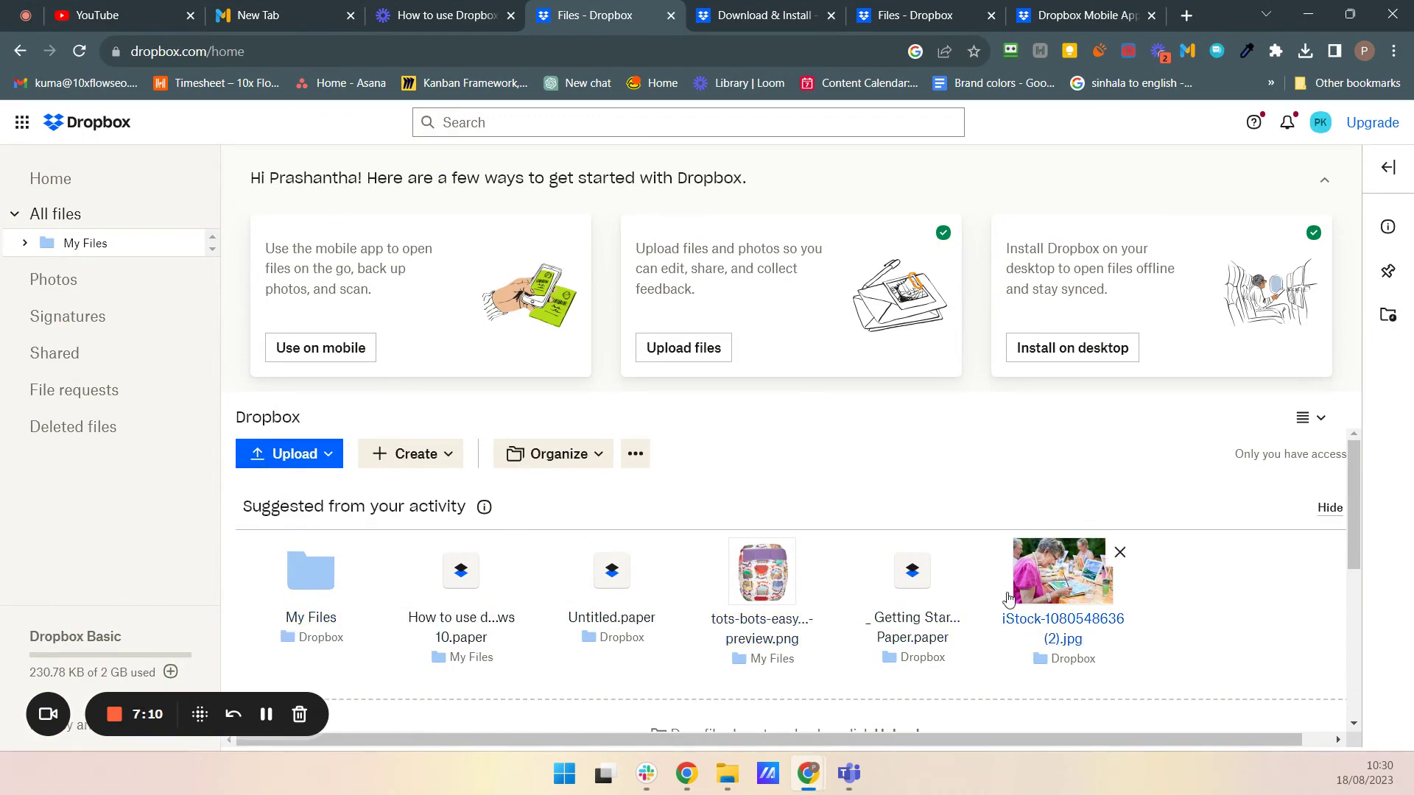
{"action": "left_click", "coordinate": [727, 774]}
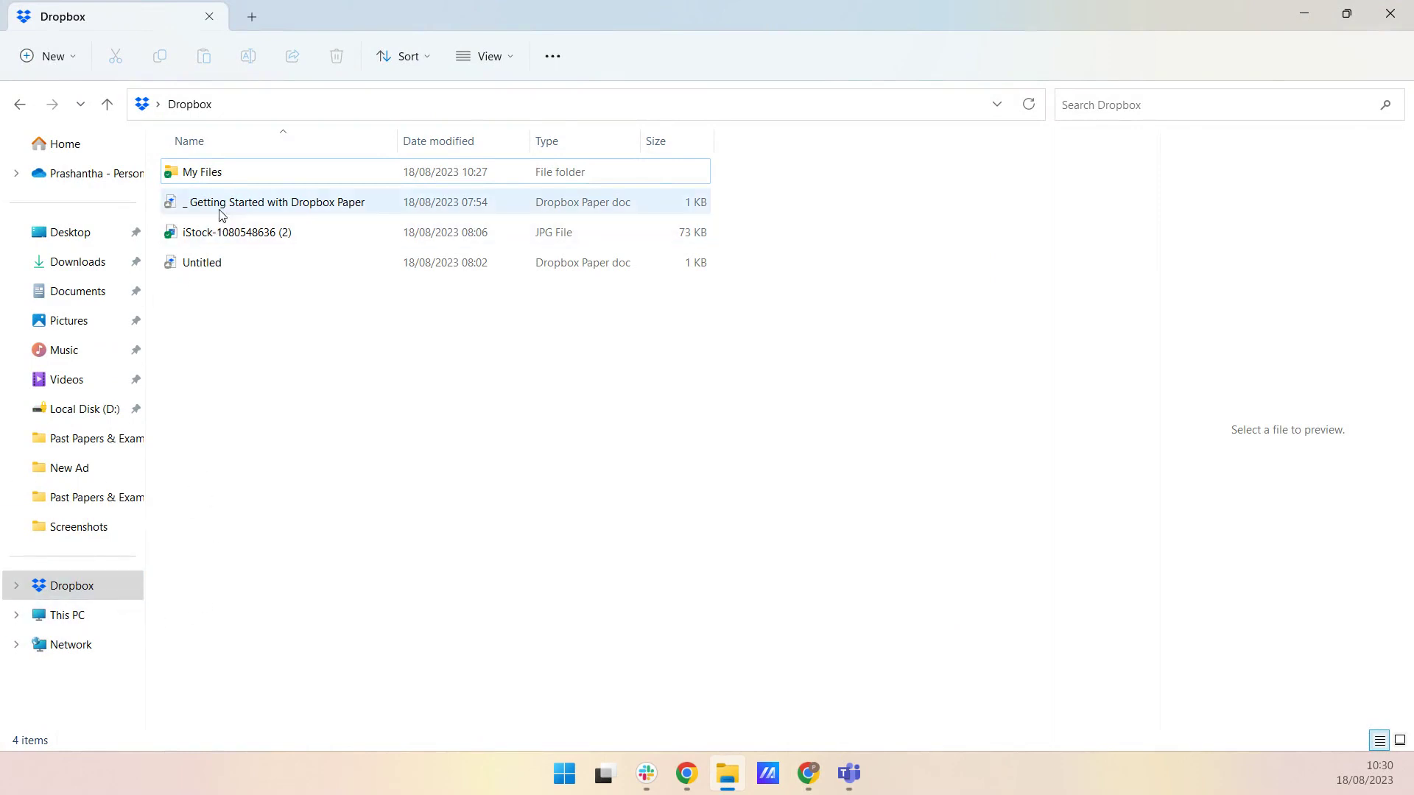
{"action": "double_click", "coordinate": [231, 176]}
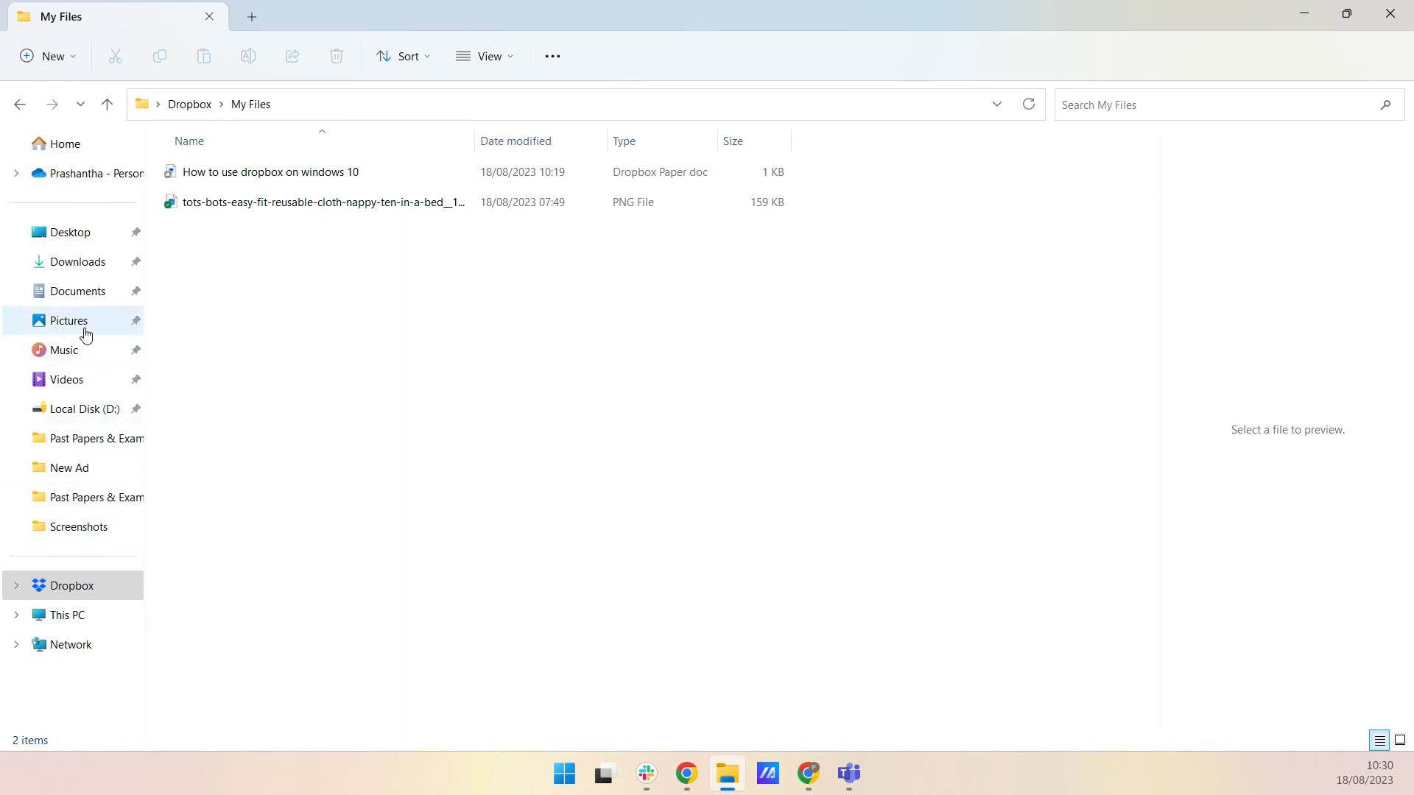
Copy the baby photo whose file name starts with 120239325 from the Pictures folder into the local Dropbox folder.
{"action": "left_click", "coordinate": [72, 354]}
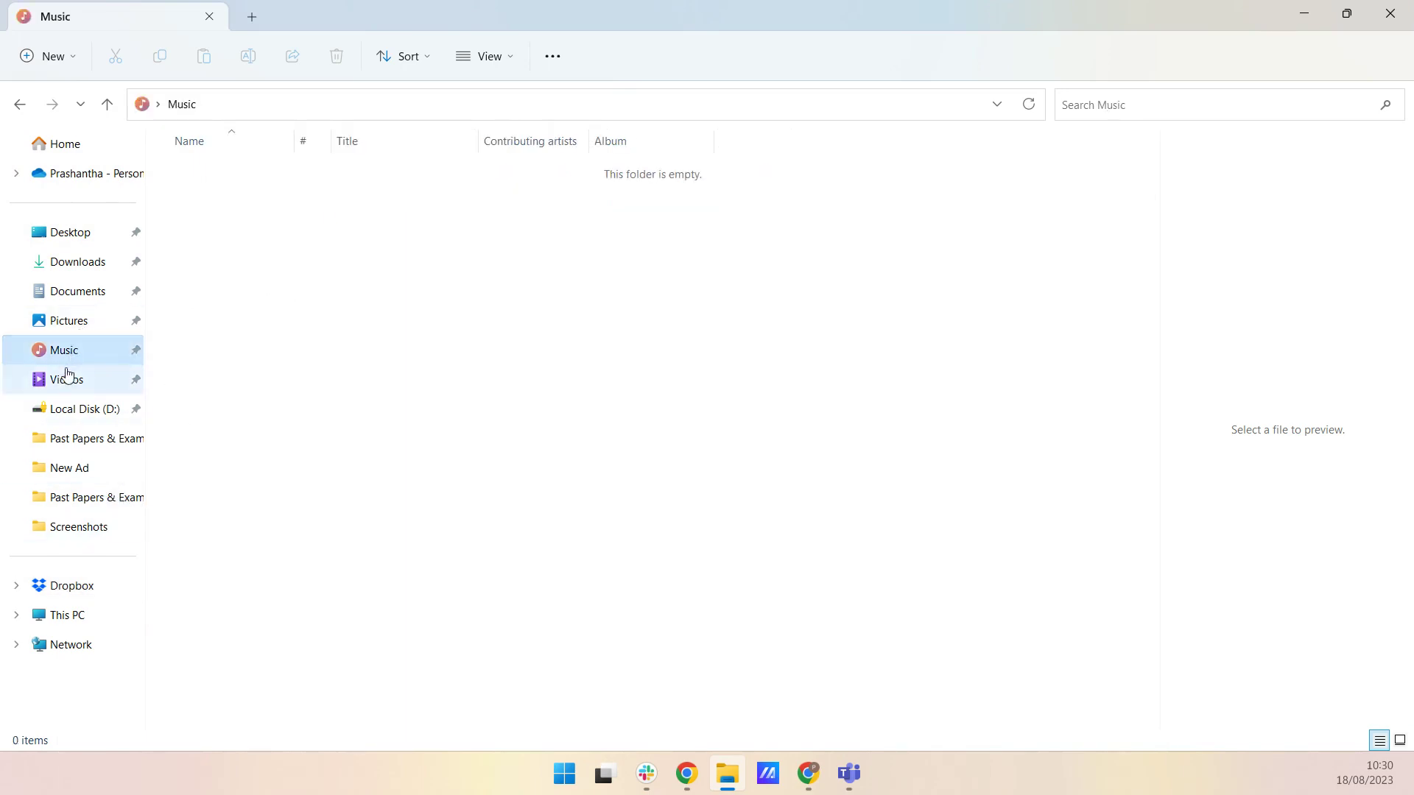
{"action": "left_click", "coordinate": [69, 320]}
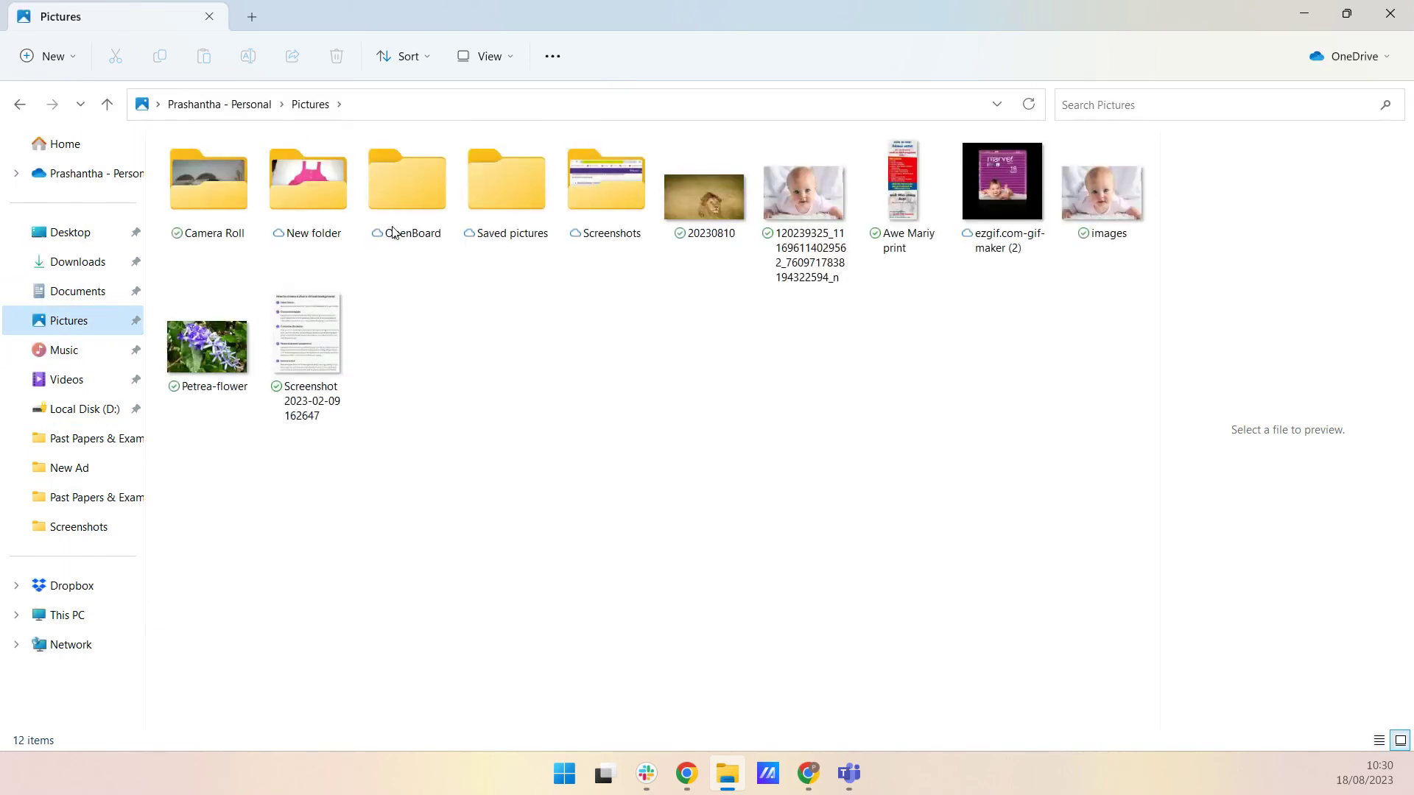
{"action": "left_click", "coordinate": [828, 195]}
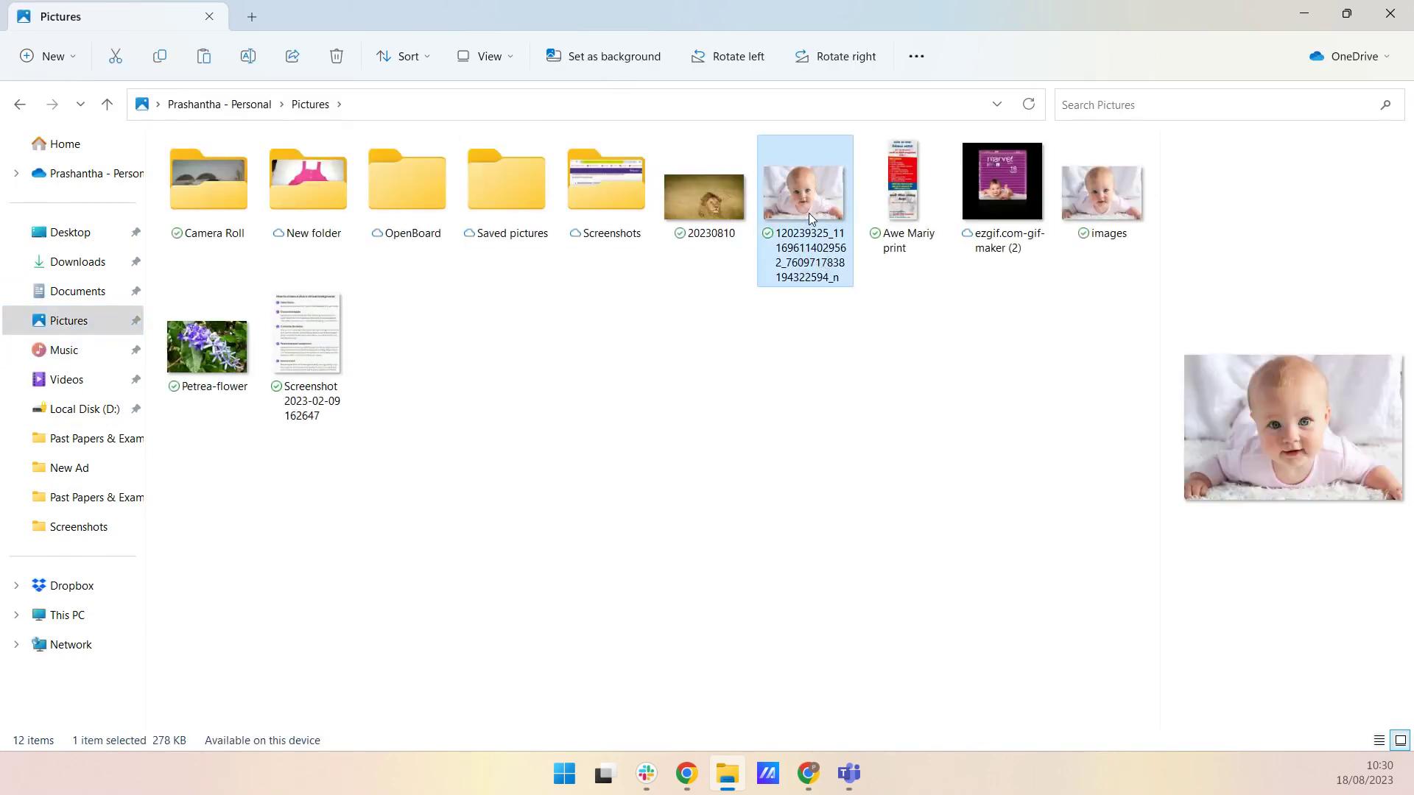
{"action": "right_click", "coordinate": [813, 216]}
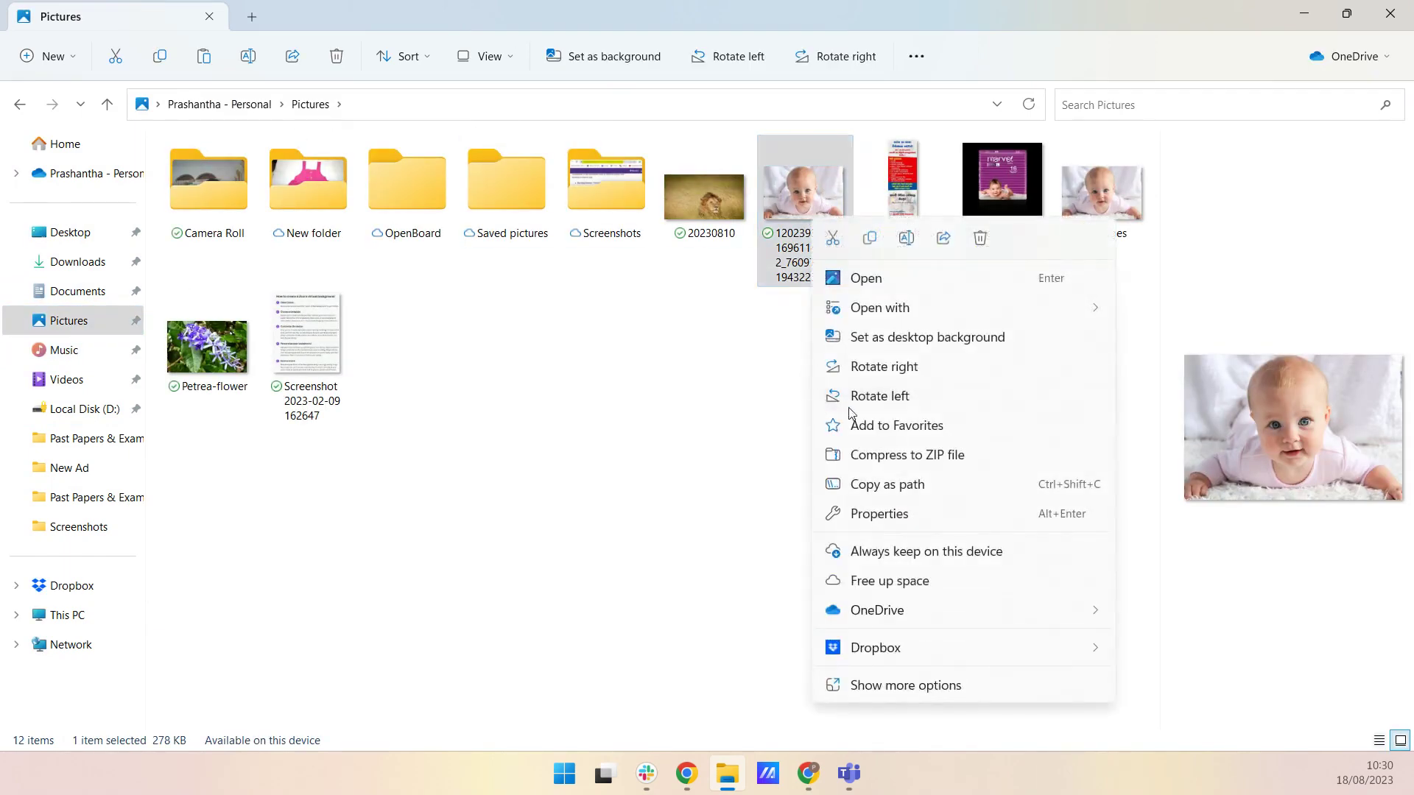
{"action": "left_click", "coordinate": [872, 241]}
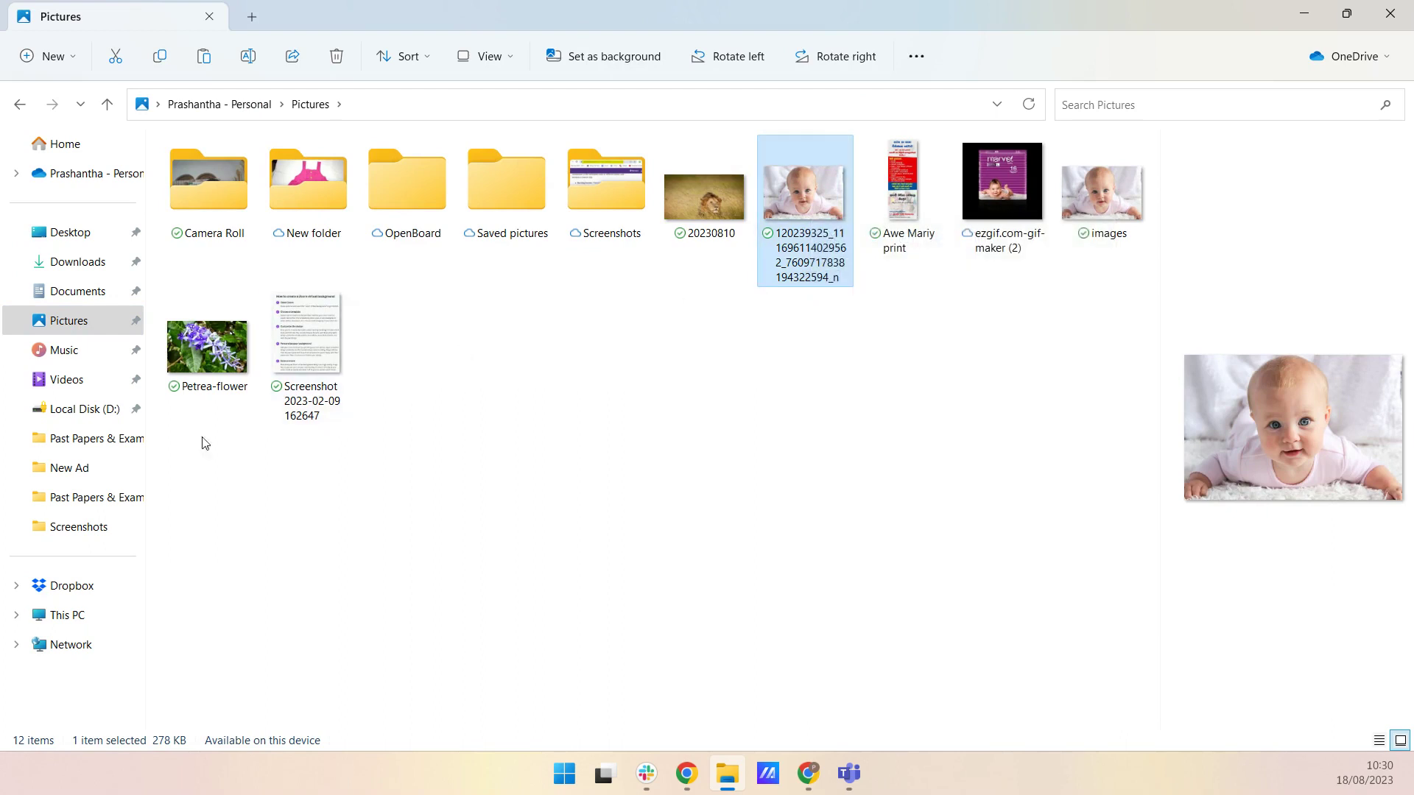
{"action": "left_click", "coordinate": [74, 586]}
{"action": "right_click", "coordinate": [277, 400]}
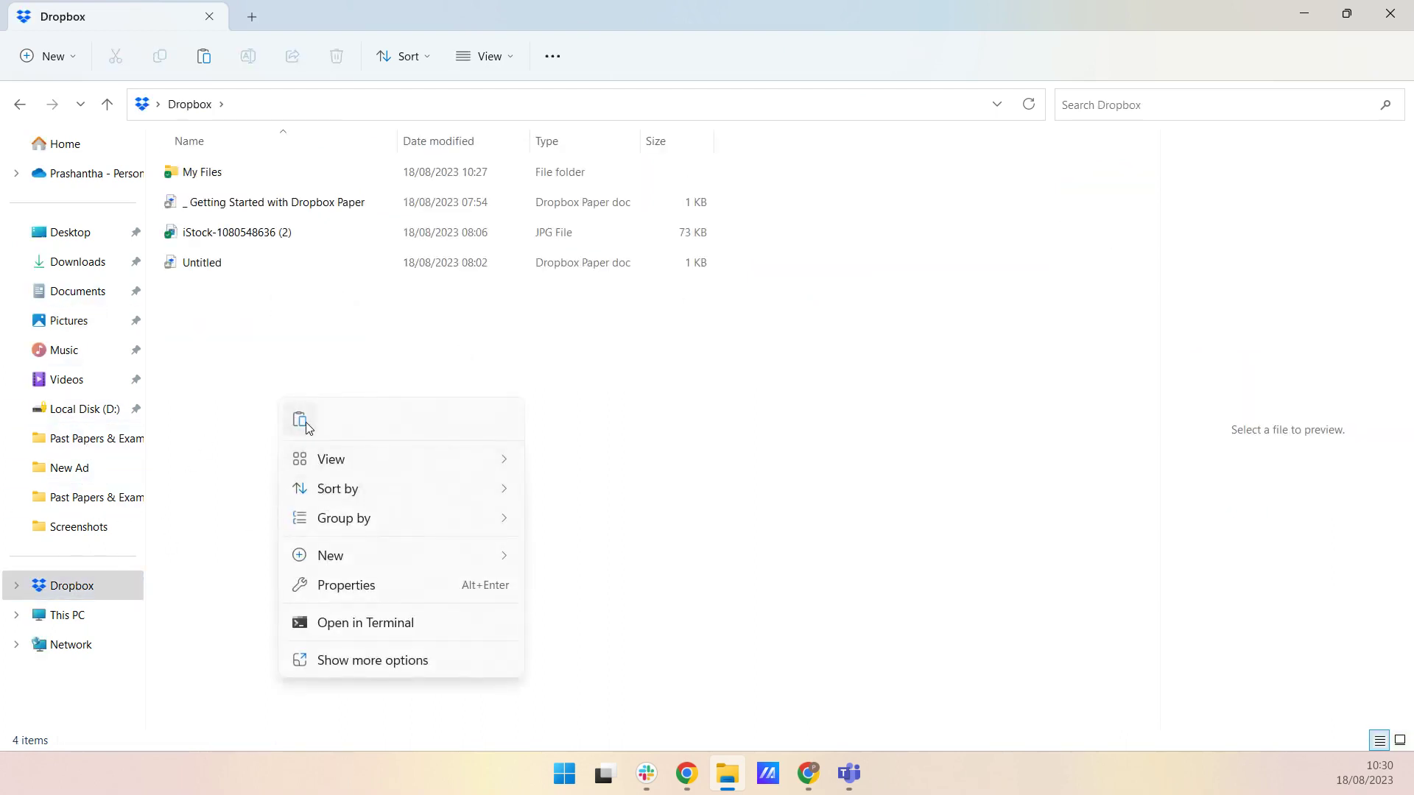
{"action": "left_click", "coordinate": [306, 429]}
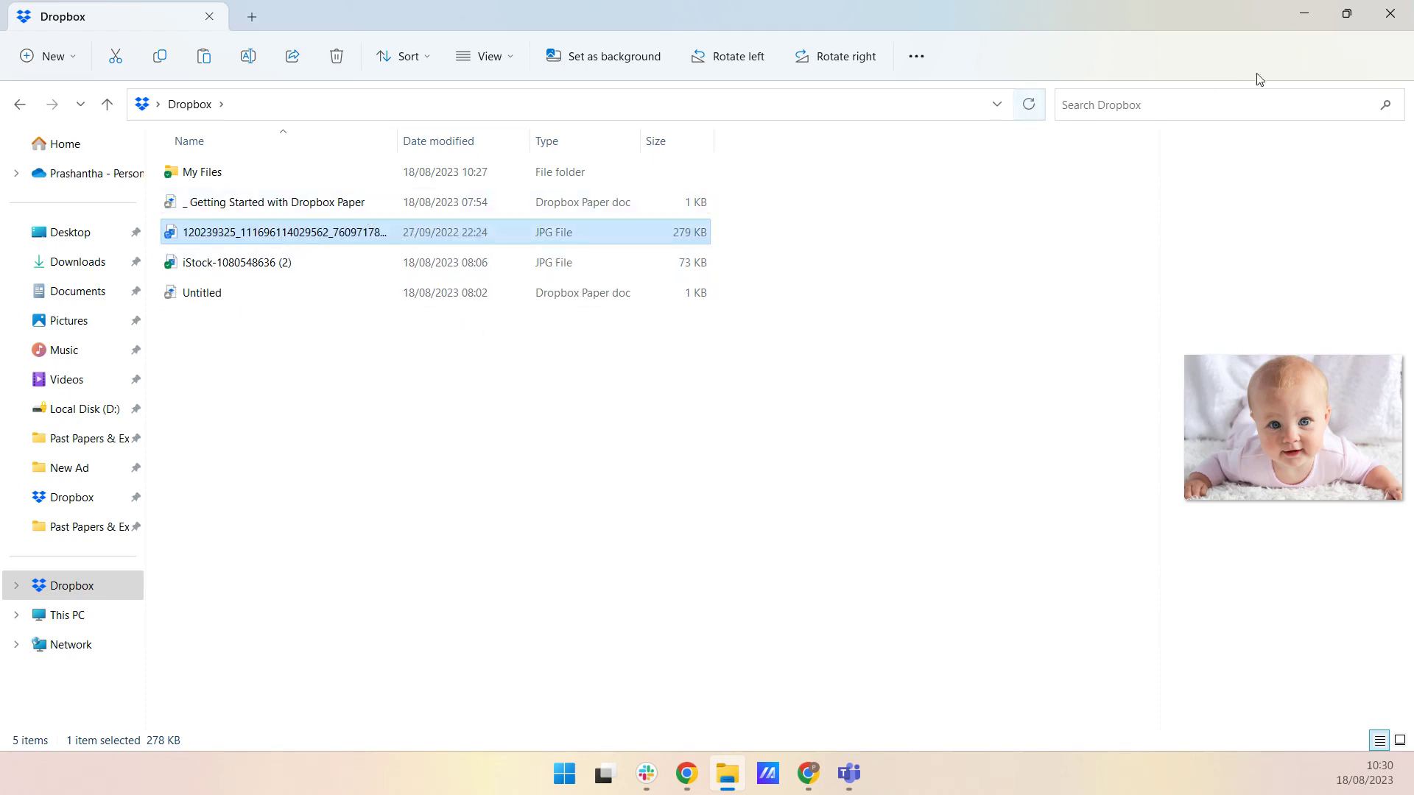
Switch to the Dropbox website, reload the files page and check the file list for the newly copied photo.
{"action": "left_click", "coordinate": [1304, 14]}
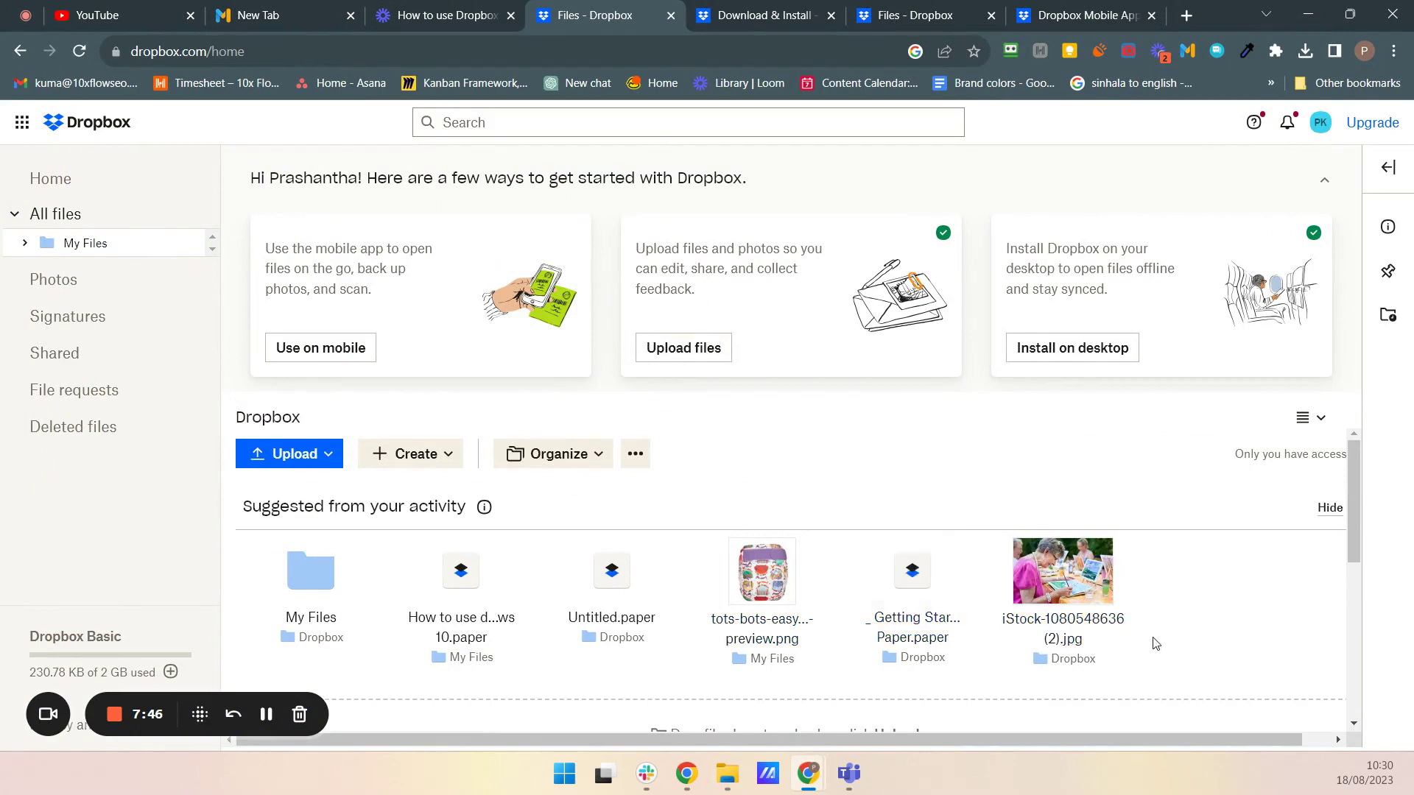
{"action": "scroll", "coordinate": [758, 655], "scroll_direction": "down", "scroll_amount": 1}
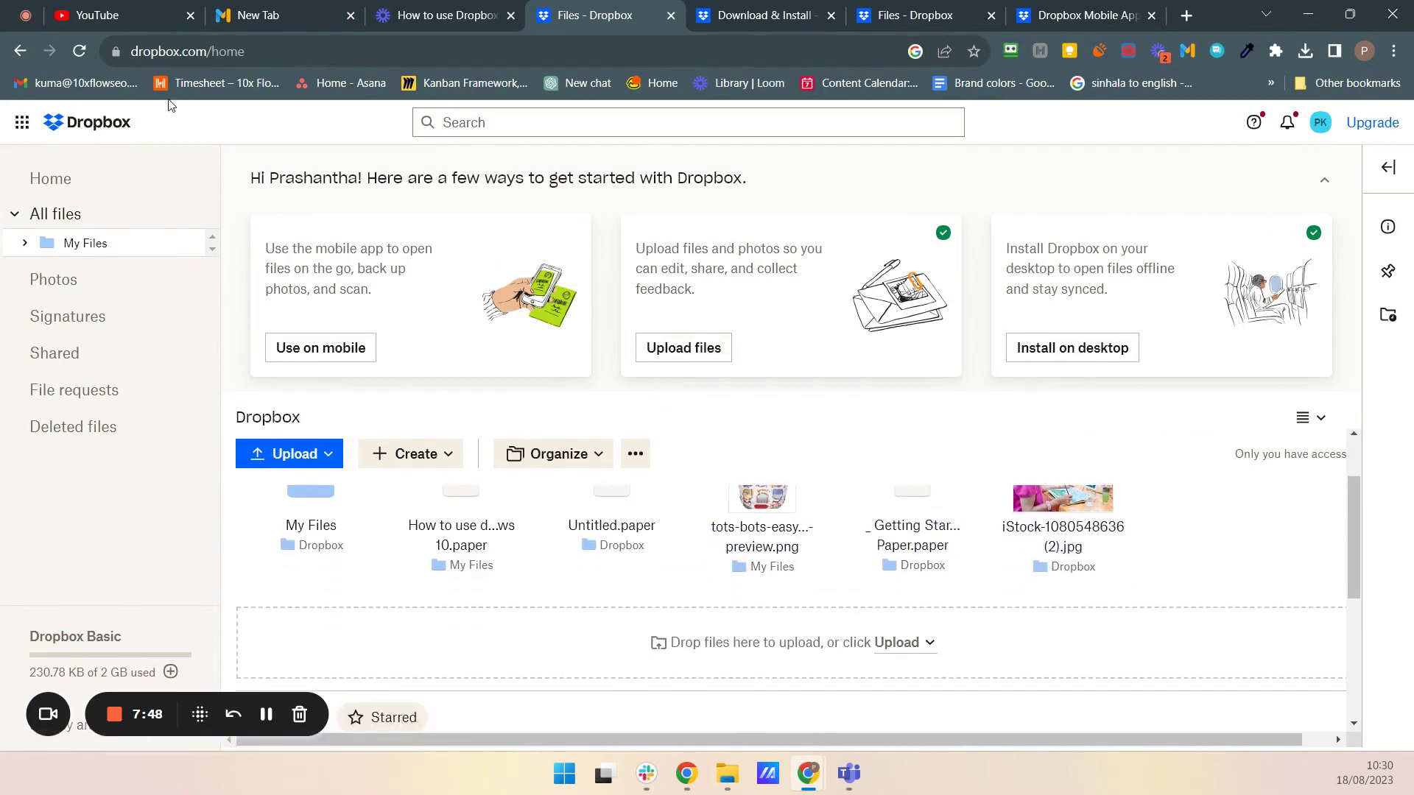
{"action": "left_click", "coordinate": [82, 51]}
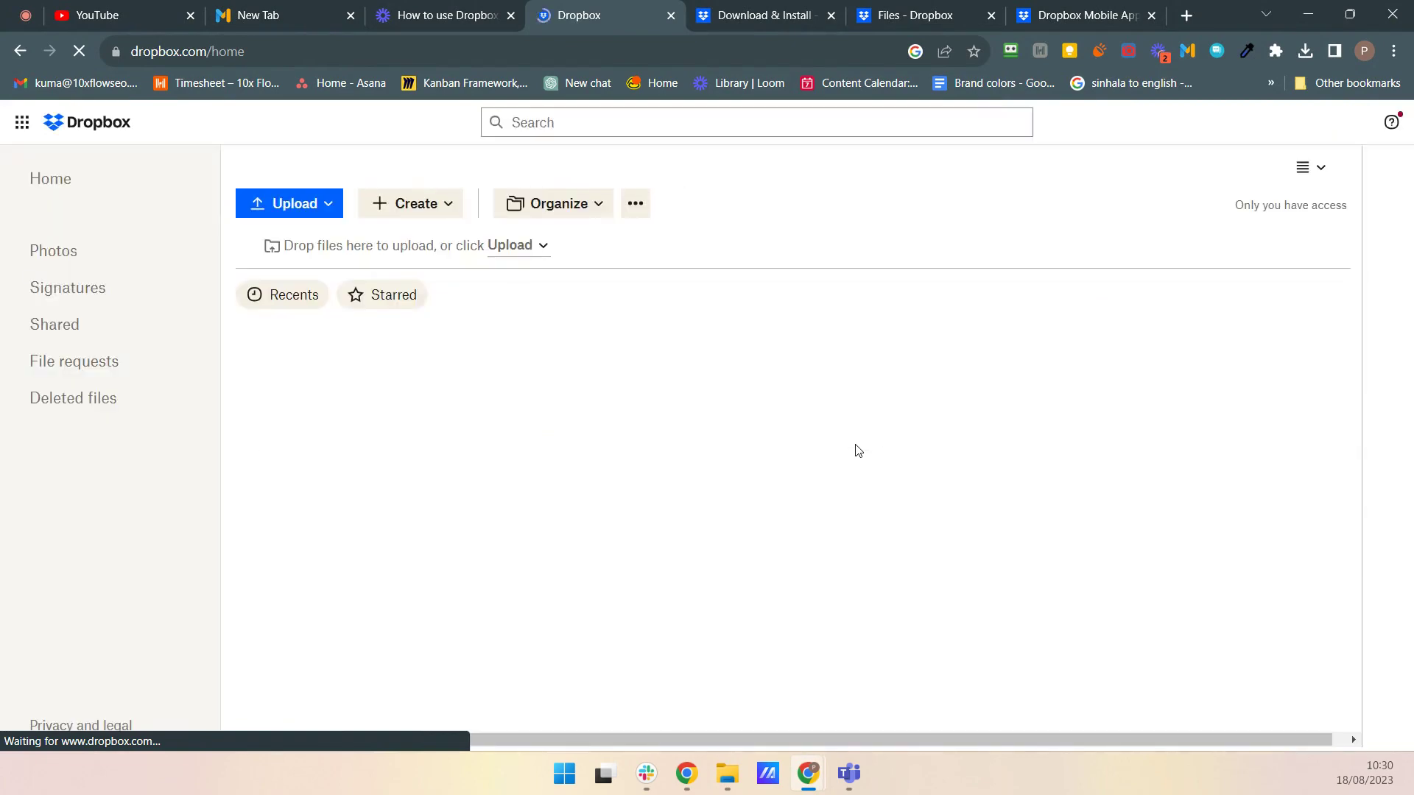
{"action": "scroll", "coordinate": [856, 444], "scroll_direction": "down", "scroll_amount": 2}
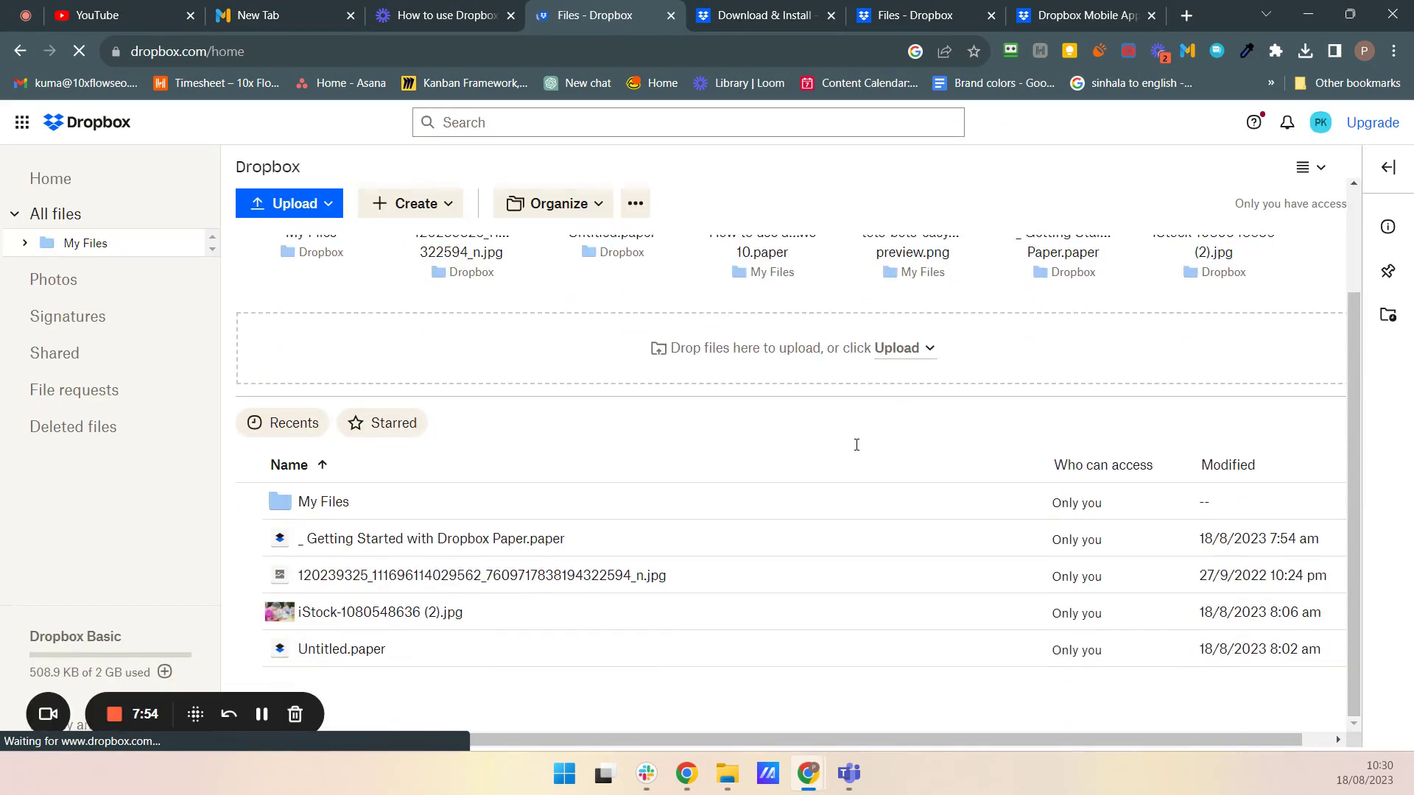
{"action": "scroll", "coordinate": [869, 516], "scroll_direction": "down", "scroll_amount": 2}
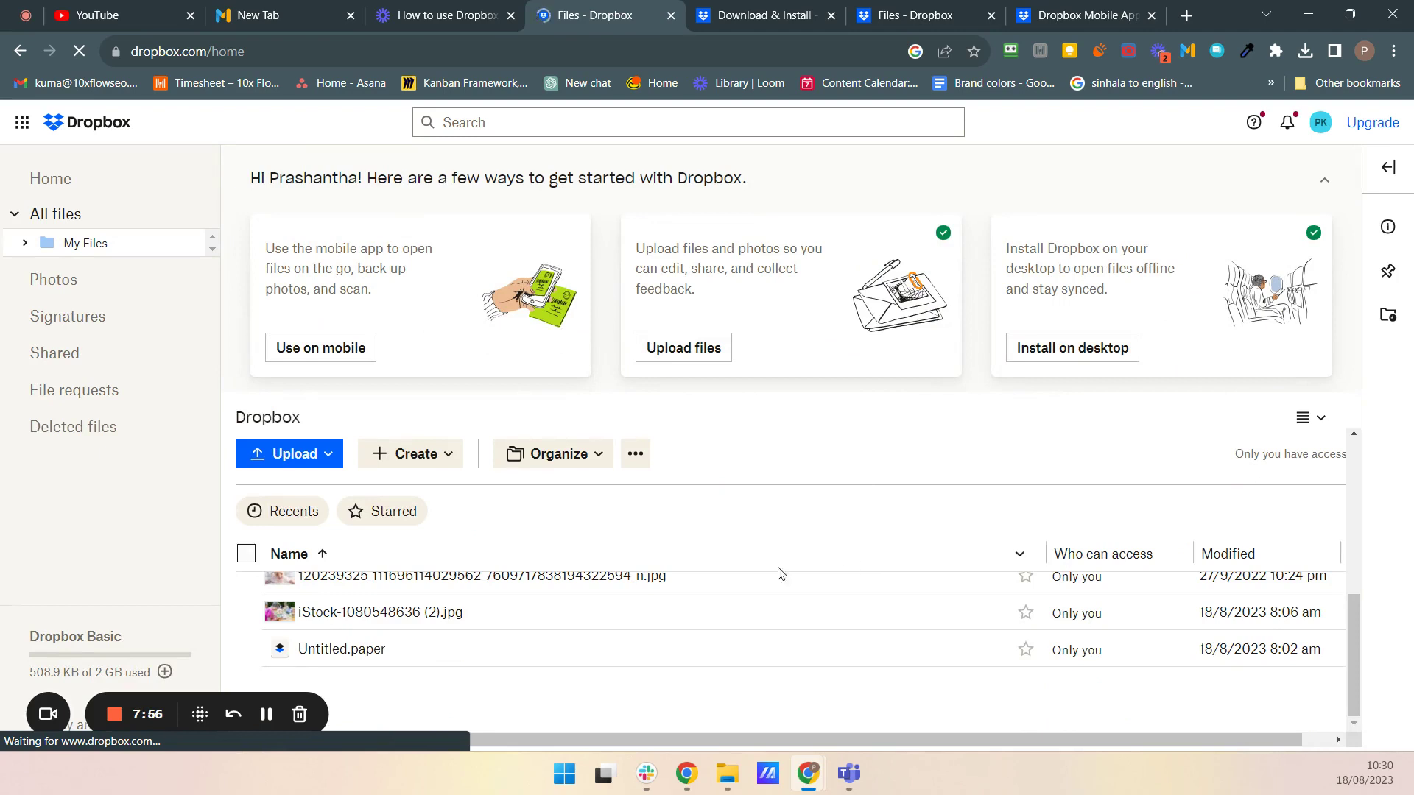
{"action": "scroll", "coordinate": [552, 590], "scroll_direction": "up", "scroll_amount": 2}
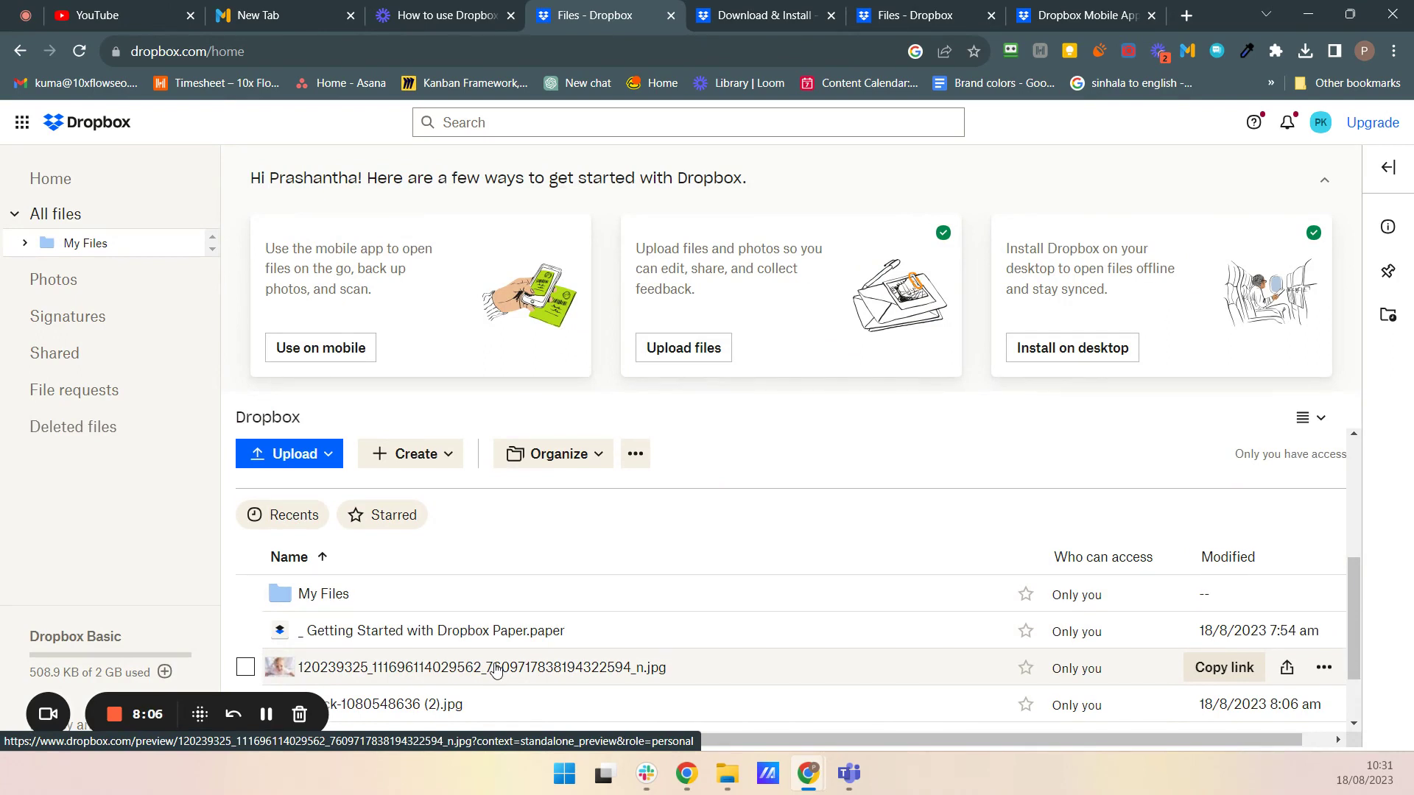
{"action": "scroll", "coordinate": [497, 668], "scroll_direction": "down", "scroll_amount": 2}
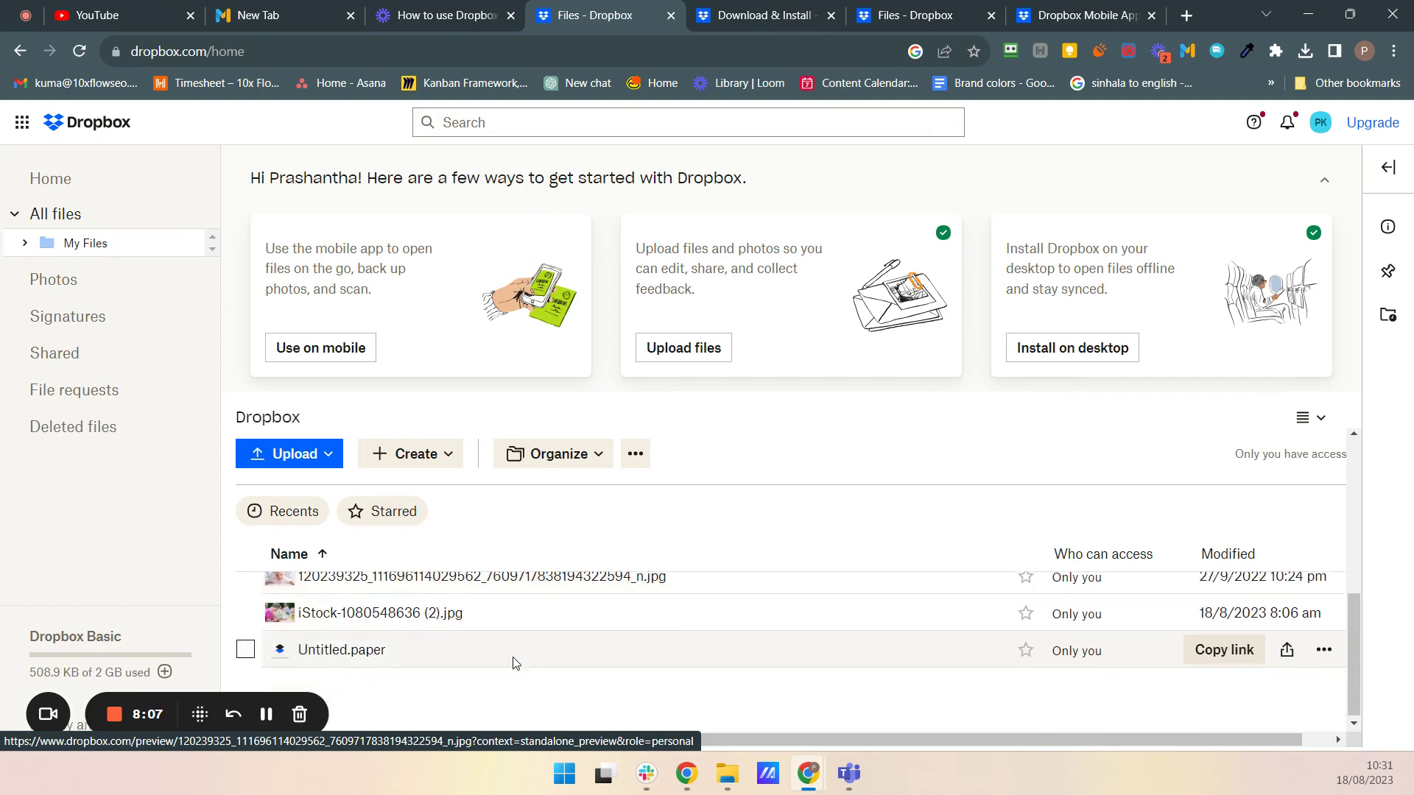
{"action": "left_click", "coordinate": [727, 774]}
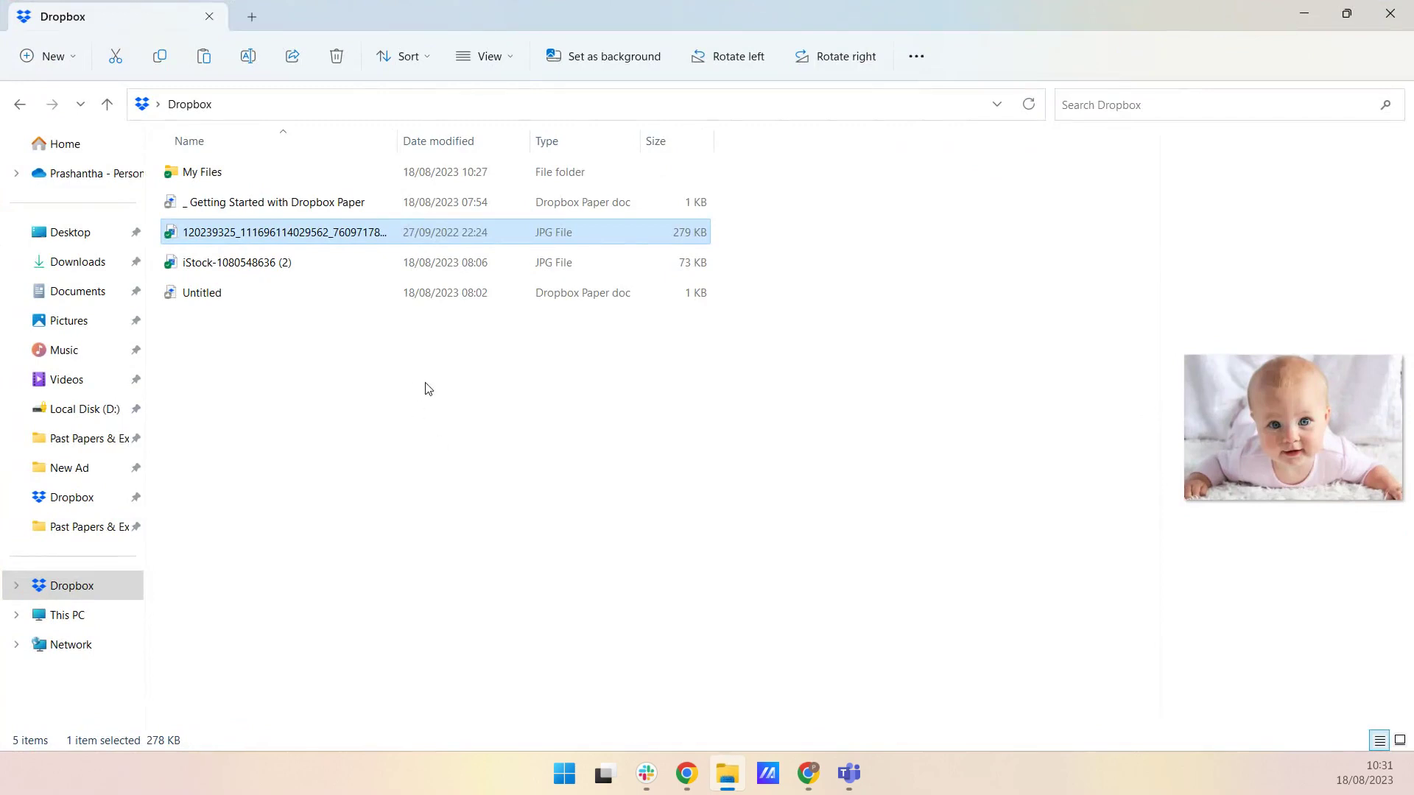
{"action": "left_click", "coordinate": [461, 485]}
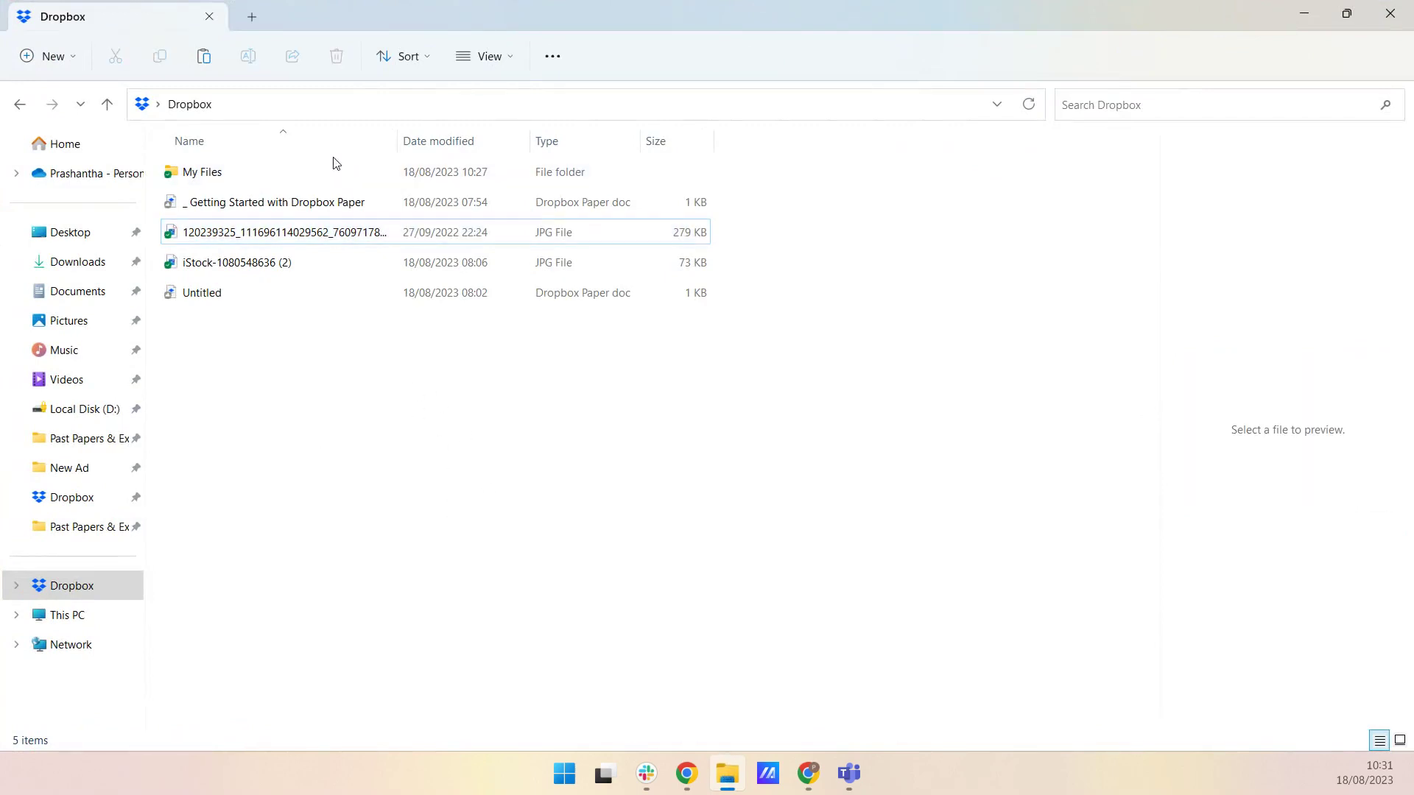
{"action": "left_click", "coordinate": [253, 234]}
{"action": "left_click", "coordinate": [253, 267]}
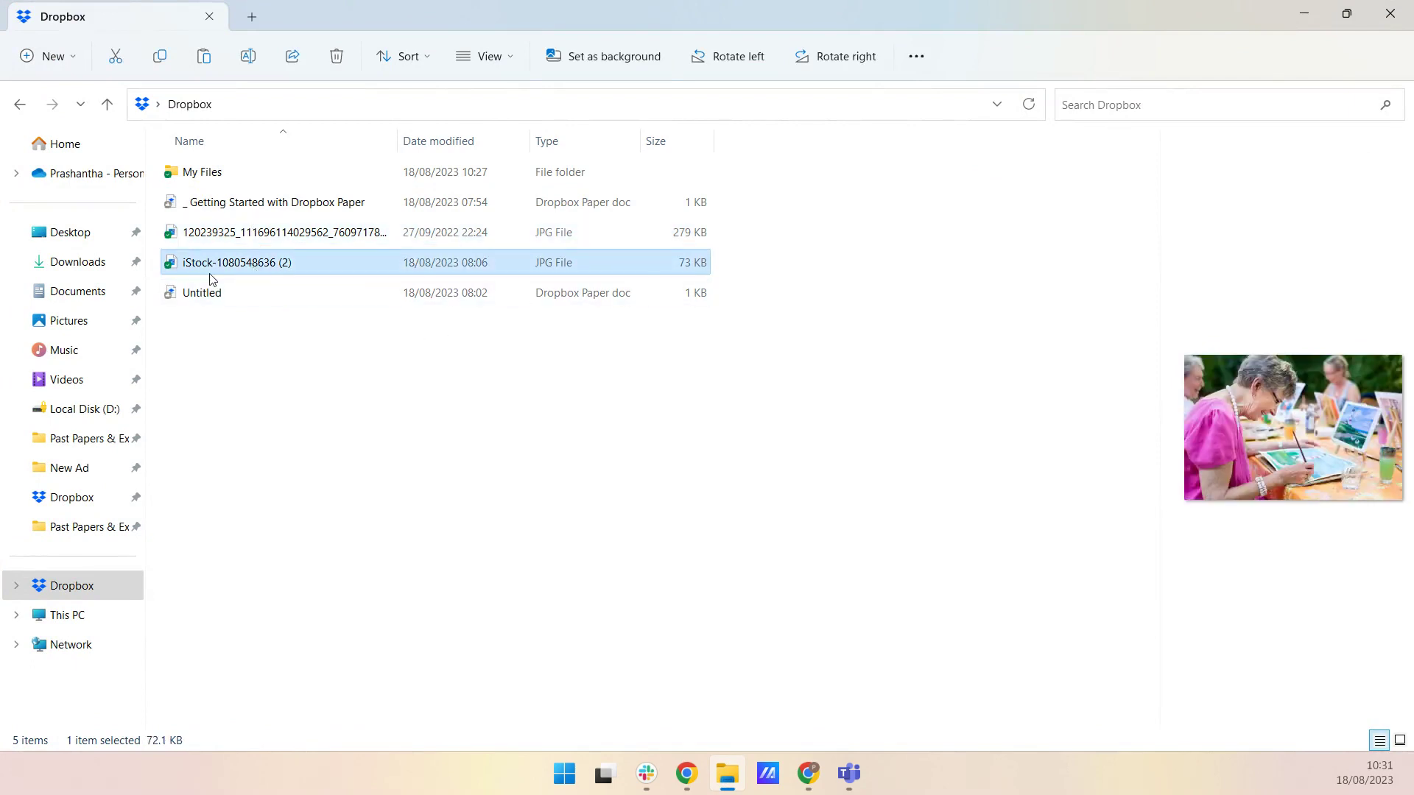
{"action": "right_click", "coordinate": [234, 263]}
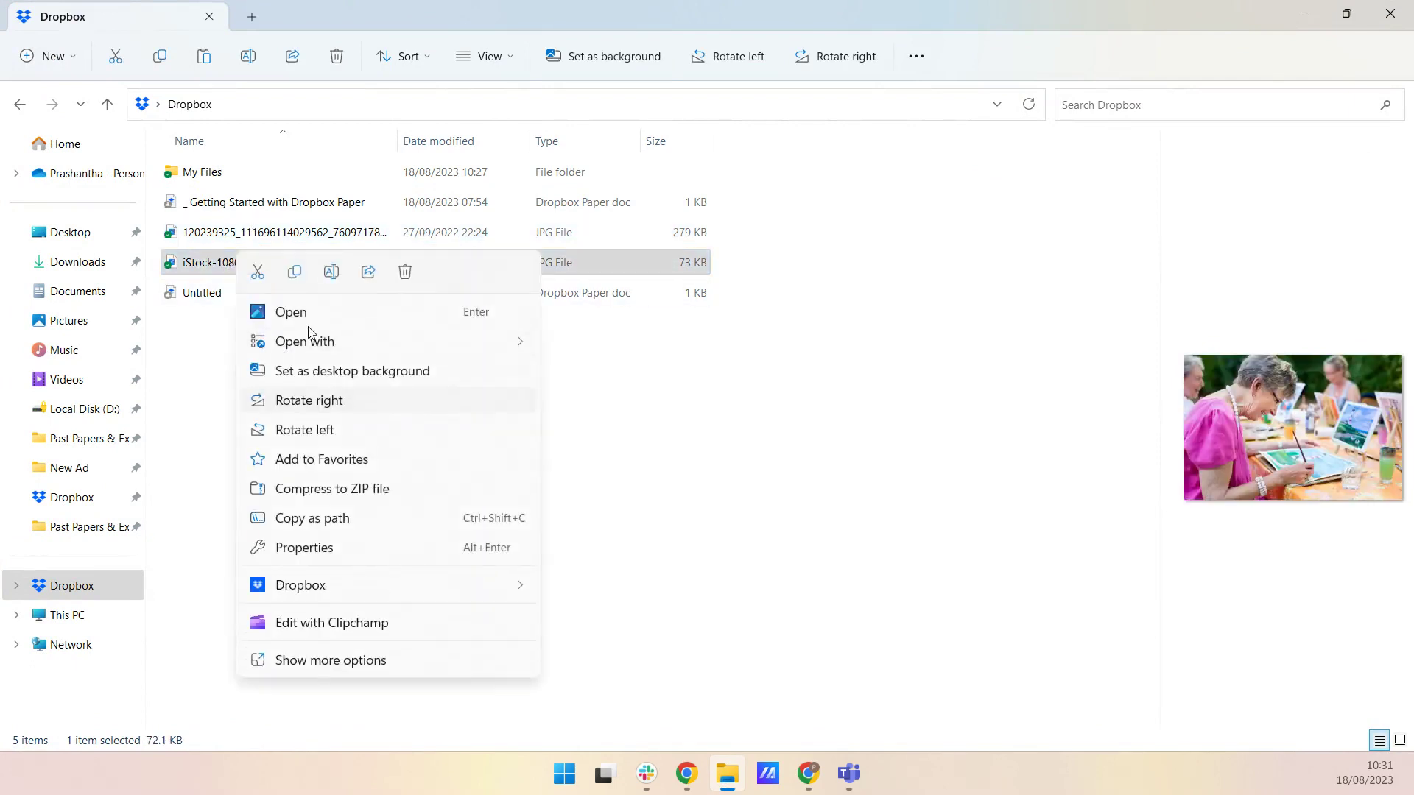
{"action": "left_click", "coordinate": [295, 282]}
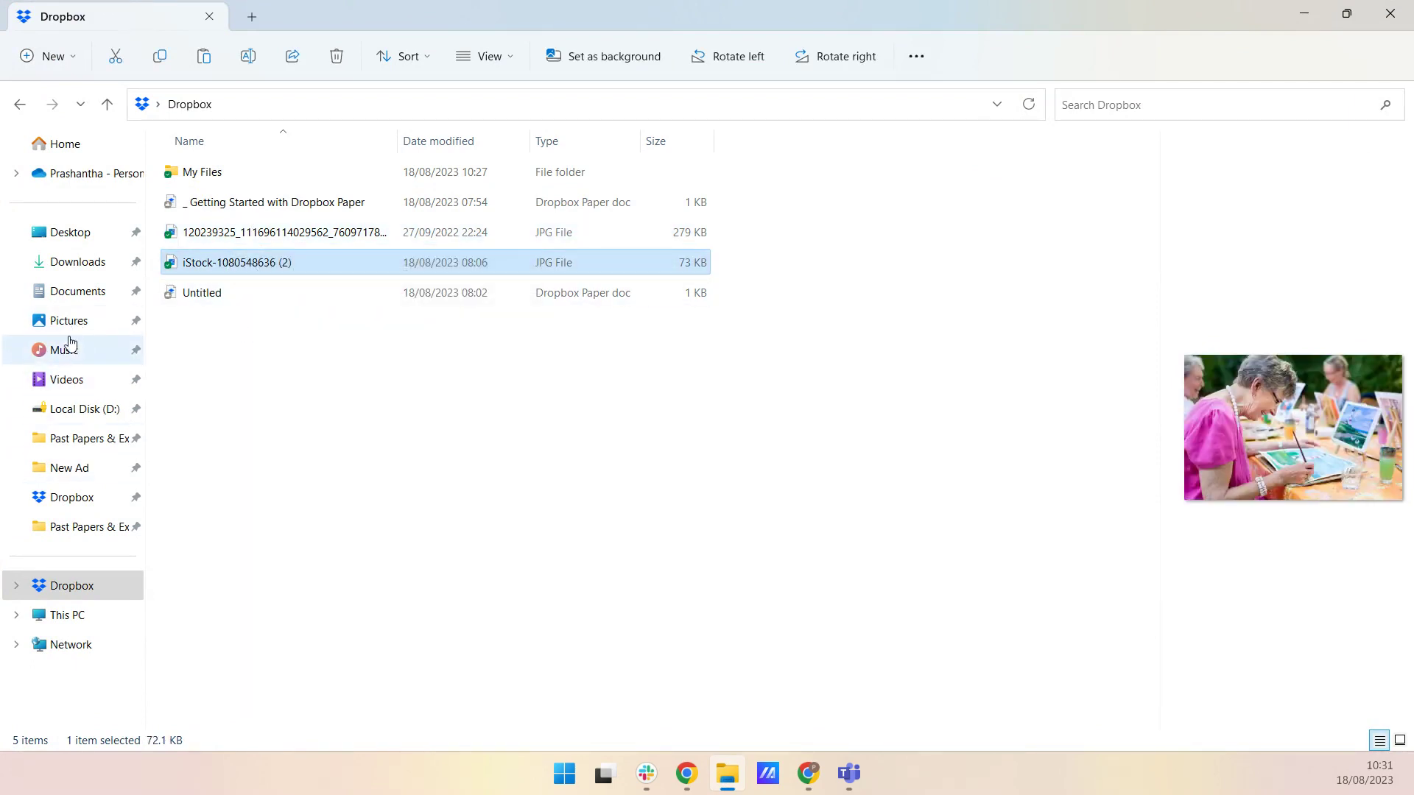
{"action": "left_click", "coordinate": [76, 364]}
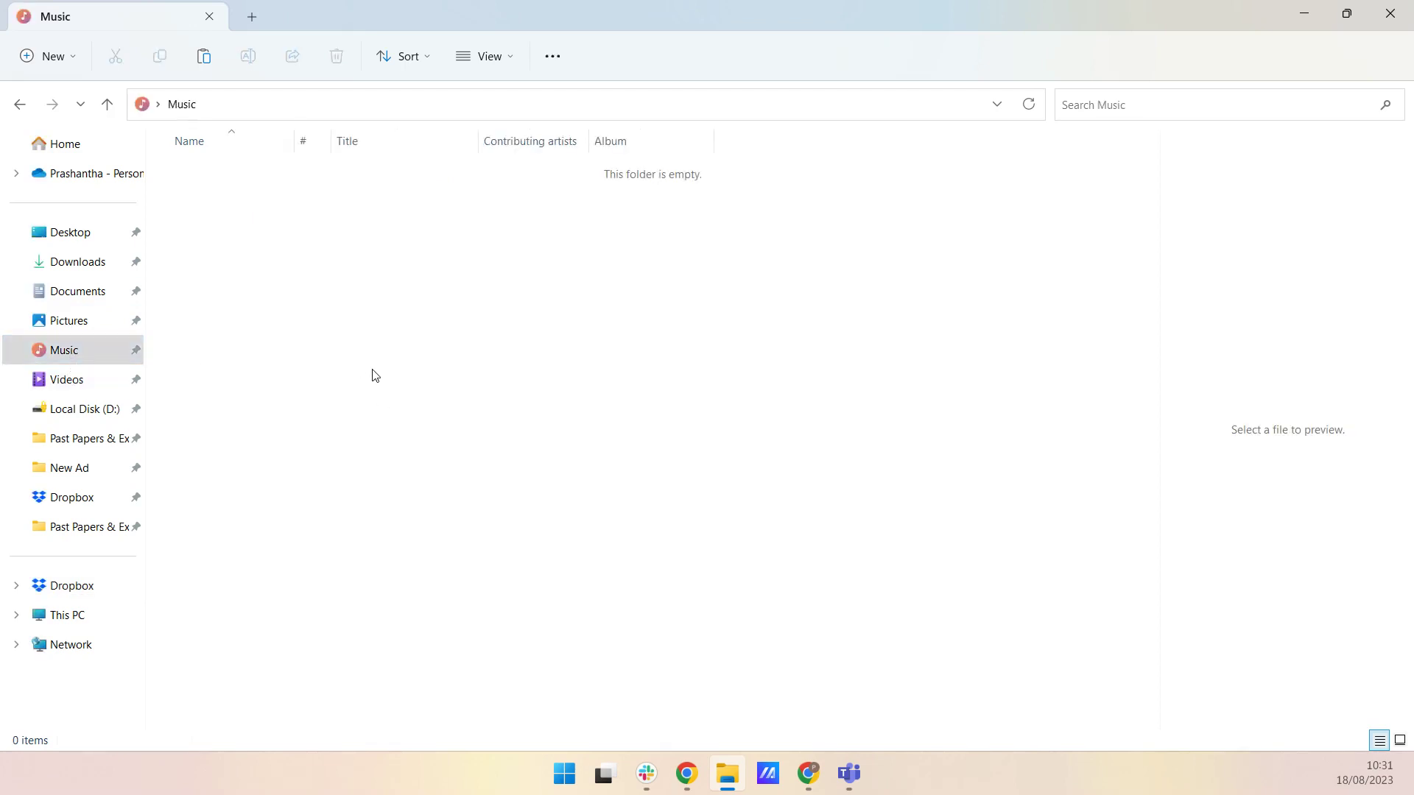
{"action": "right_click", "coordinate": [326, 292]}
{"action": "left_click", "coordinate": [349, 315]}
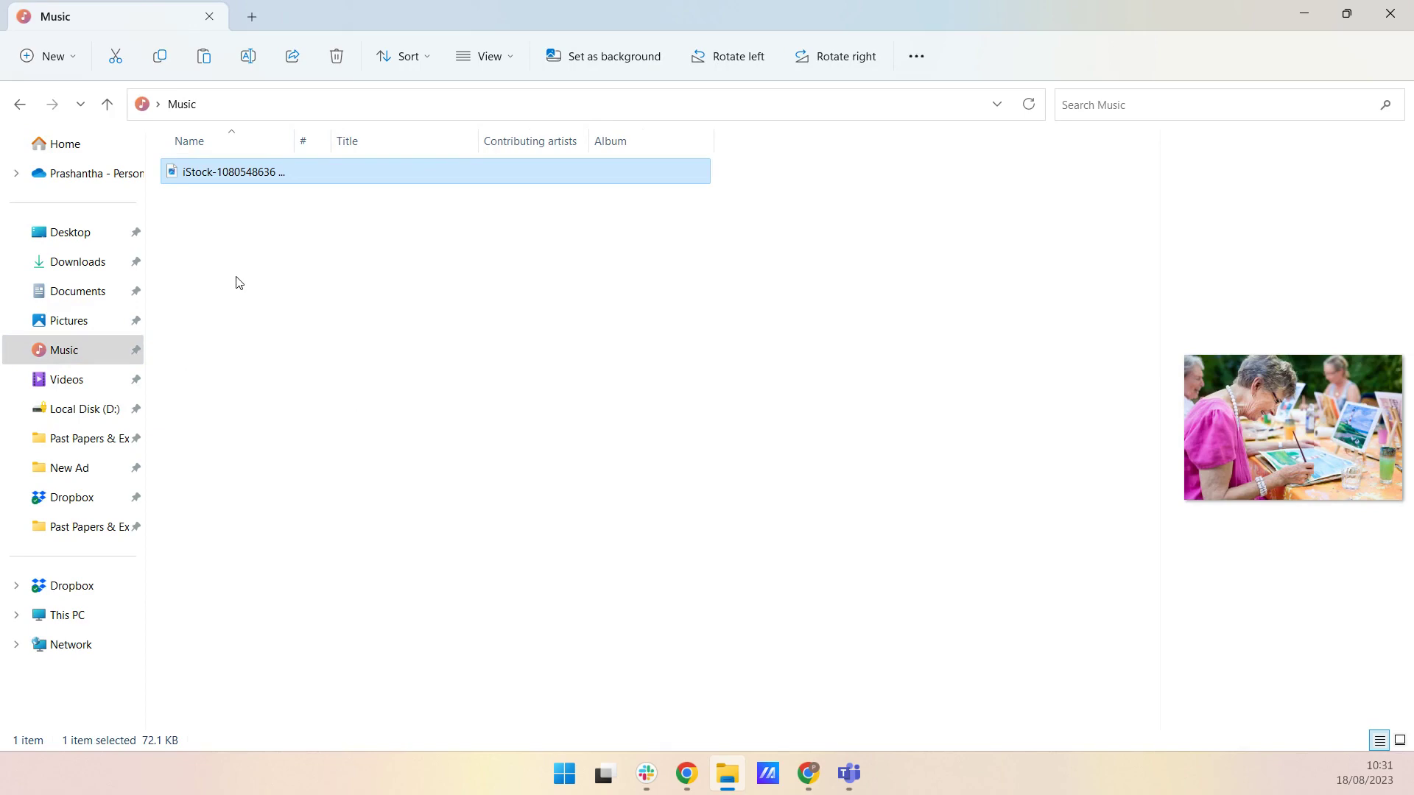
Switch to the Dropbox website and create a new folder named Example in the main Dropbox directory.
{"action": "left_click", "coordinate": [1305, 14]}
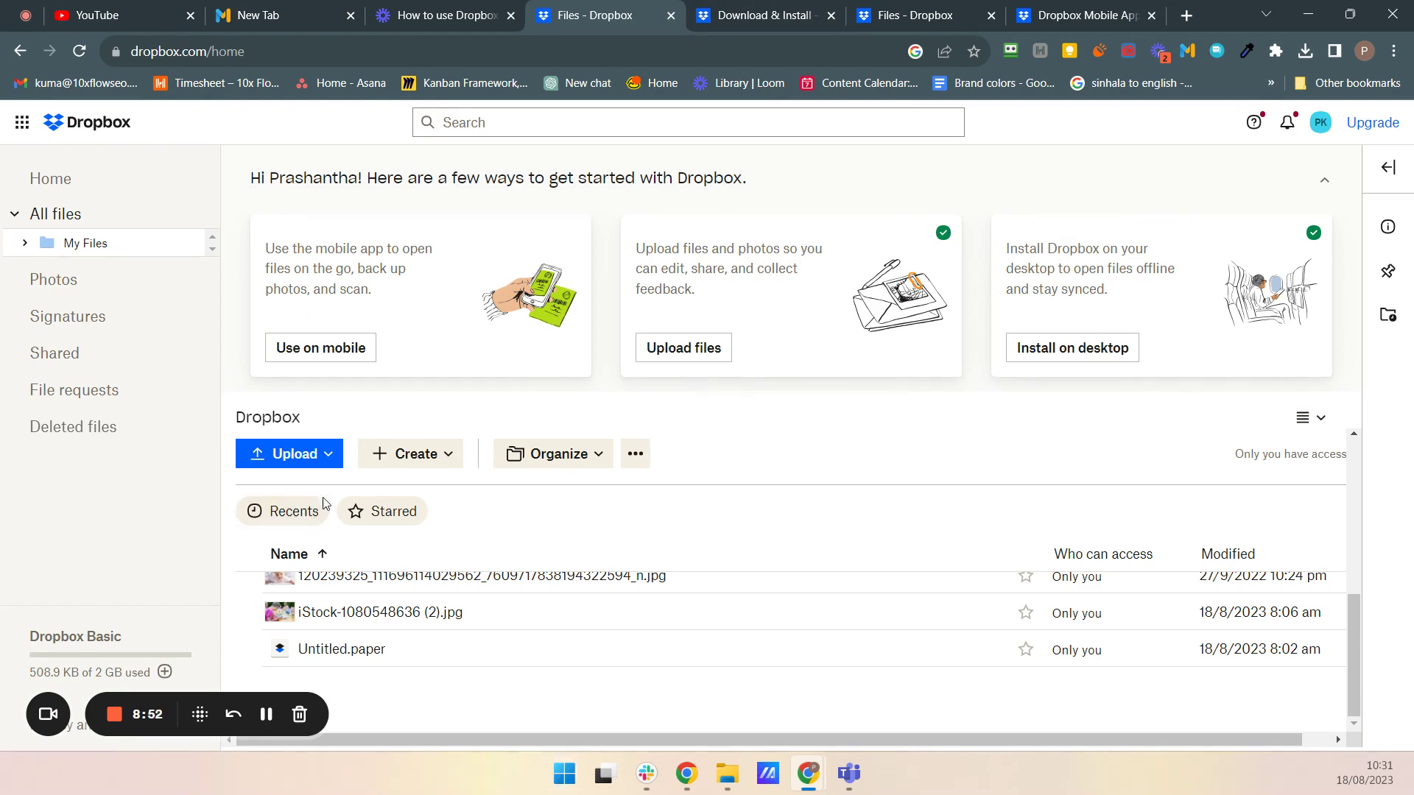
{"action": "left_click", "coordinate": [447, 455]}
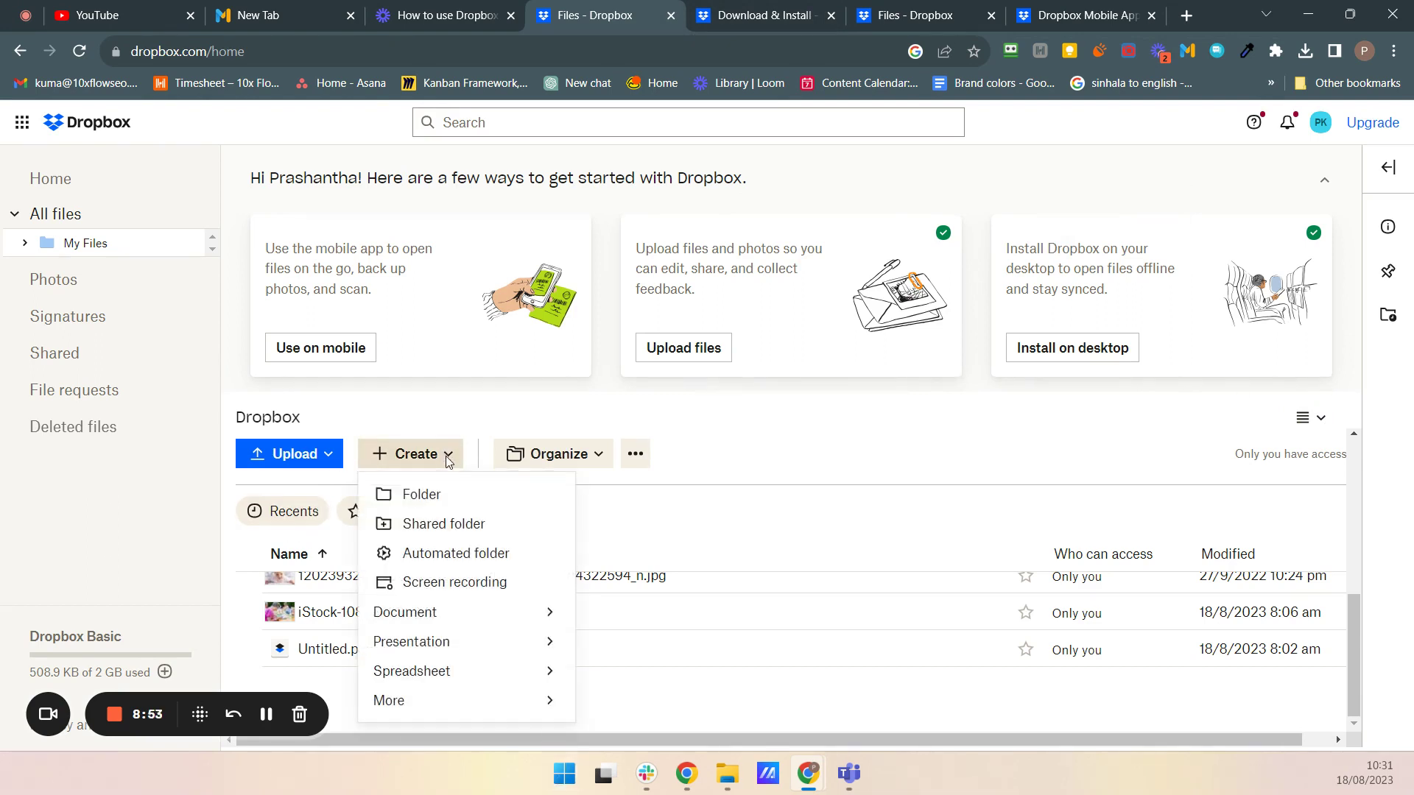
{"action": "left_click", "coordinate": [420, 494]}
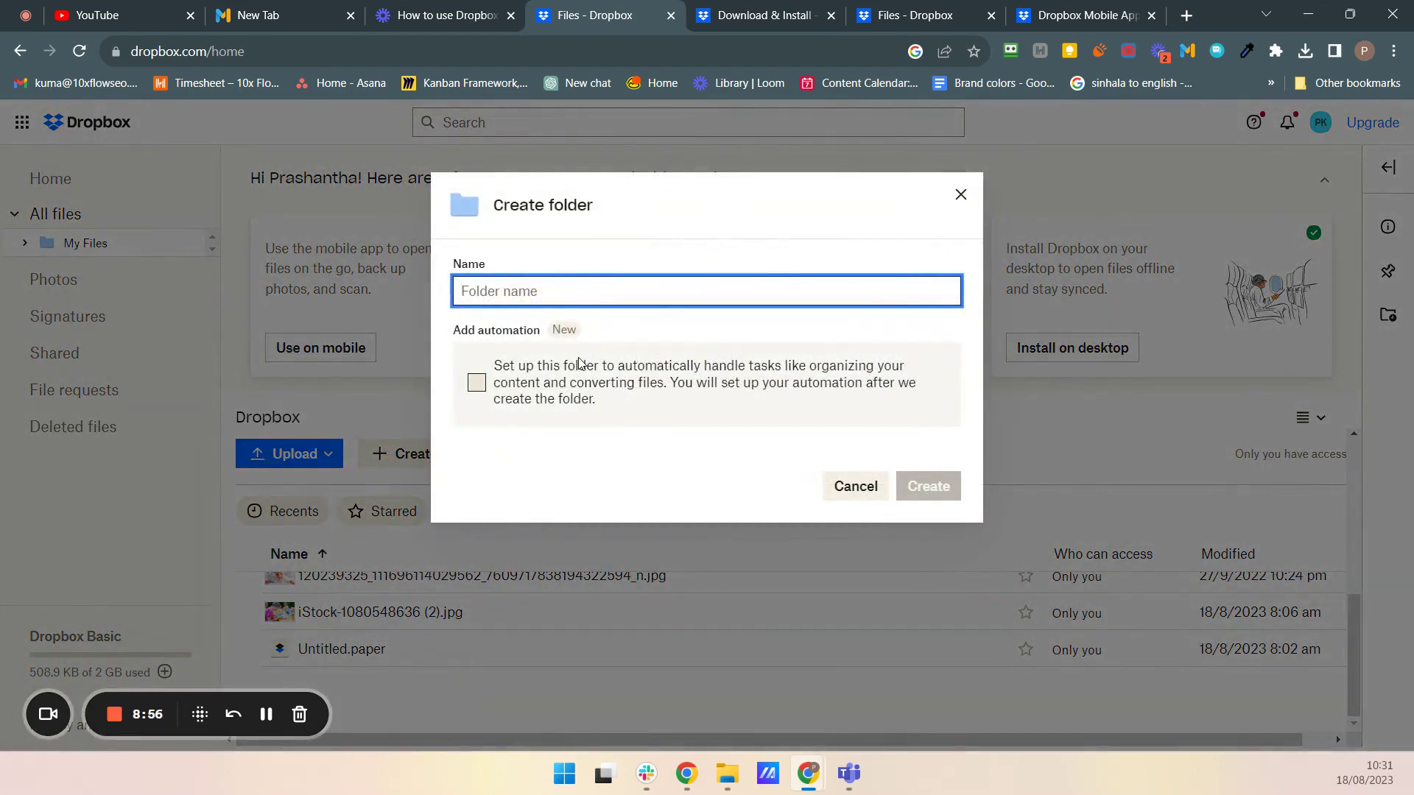
{"action": "type", "text": "Exam"}
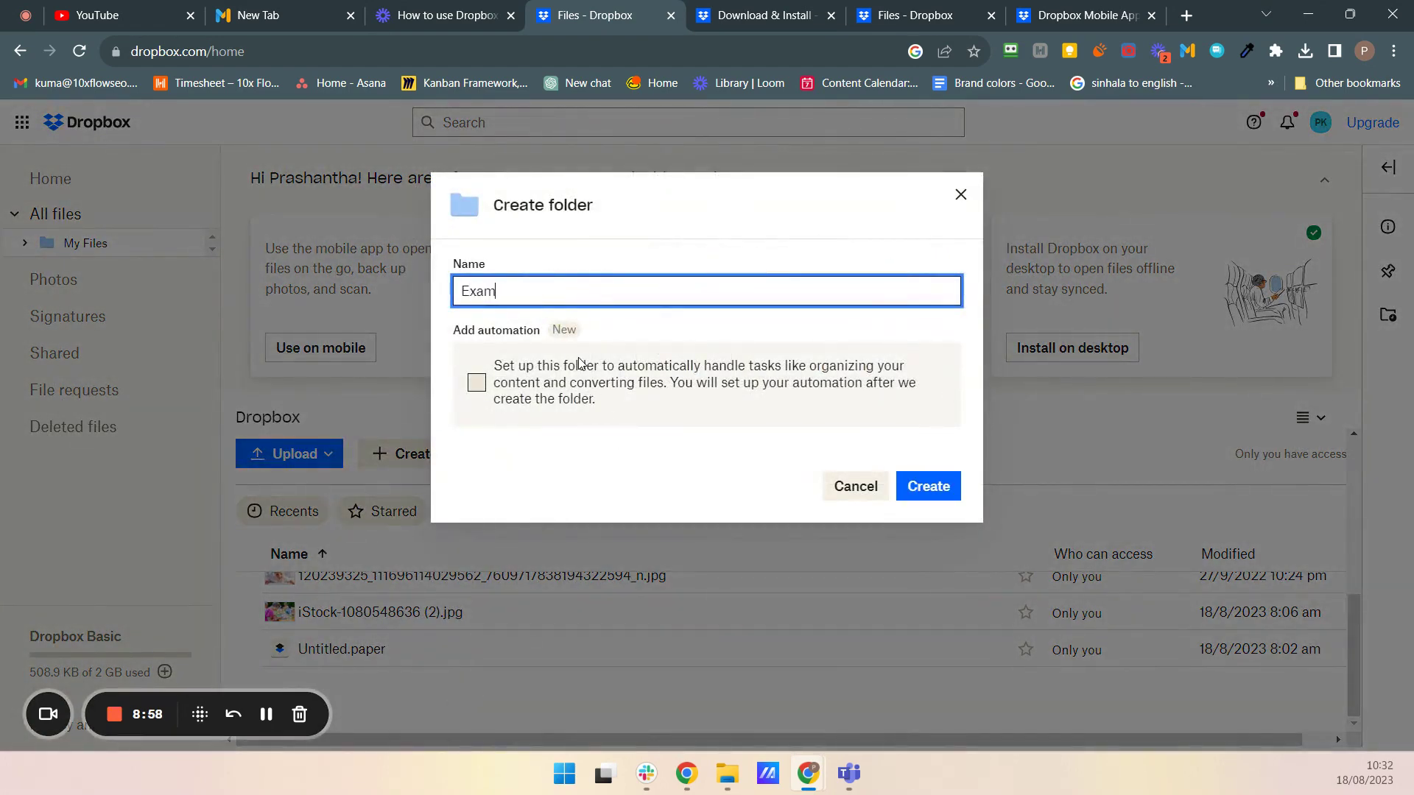
{"action": "type", "text": "ple"}
{"action": "key", "text": "Return"}
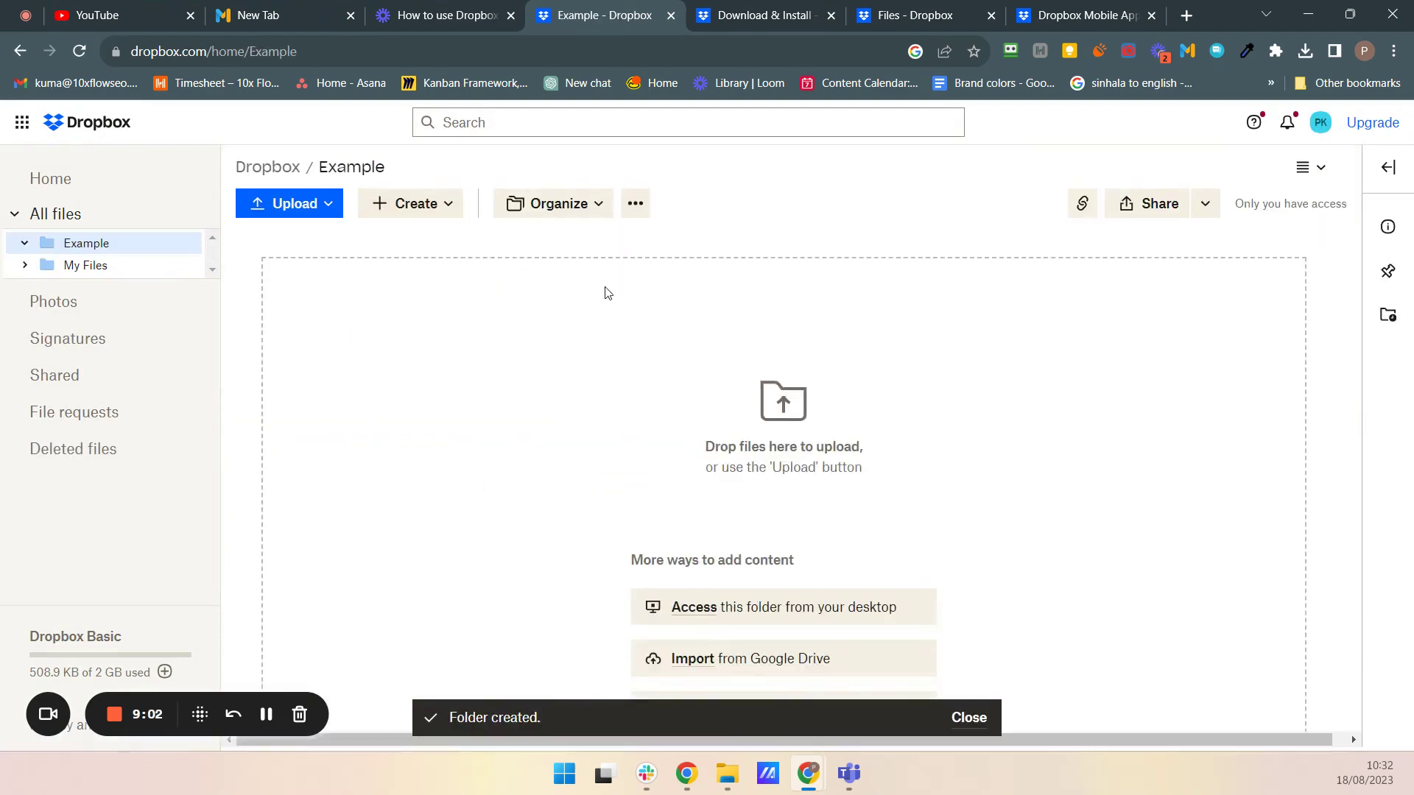
Check the local Dropbox folder in File Explorer for the Example folder, and return to the browser's How to use Dropbox title page.
{"action": "left_click", "coordinate": [727, 773]}
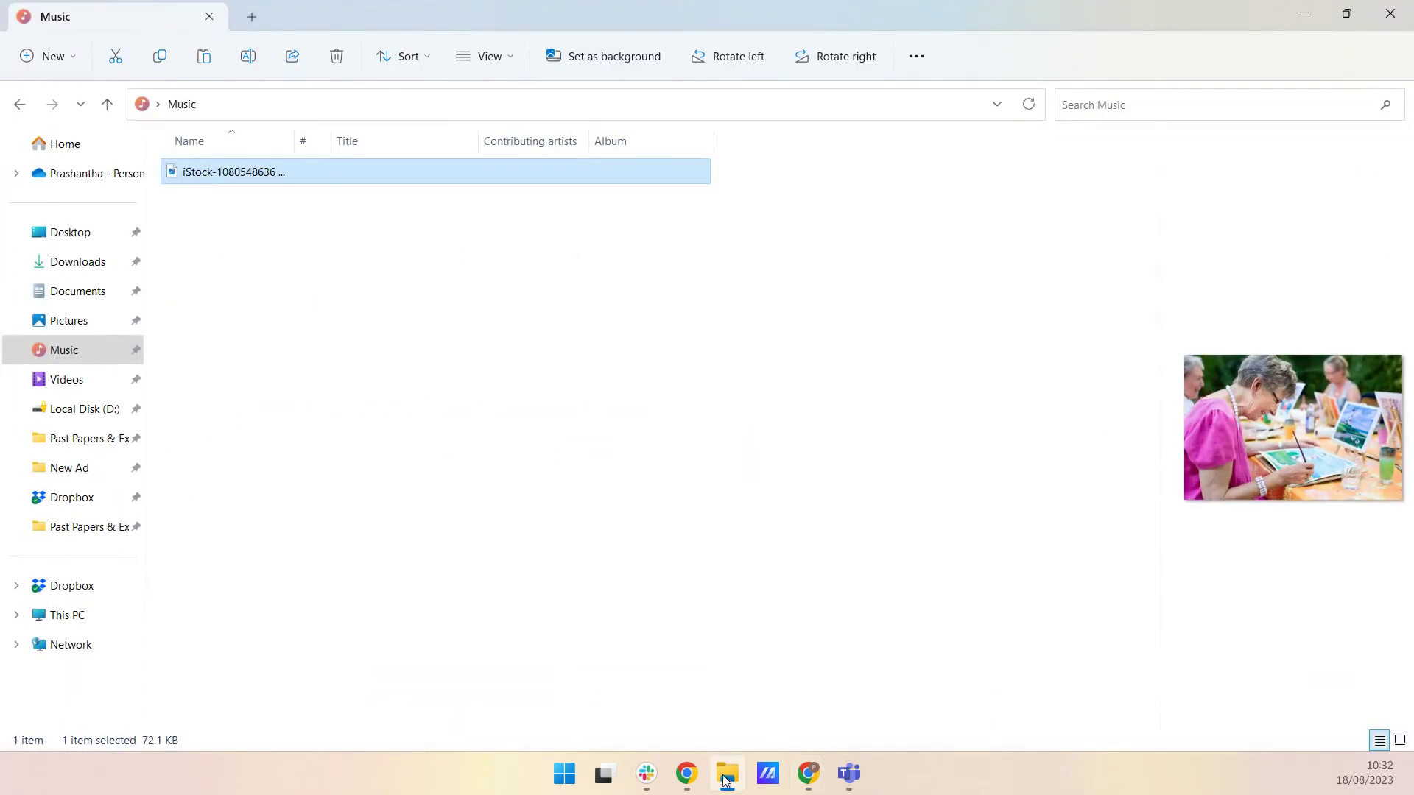
{"action": "left_click", "coordinate": [43, 586]}
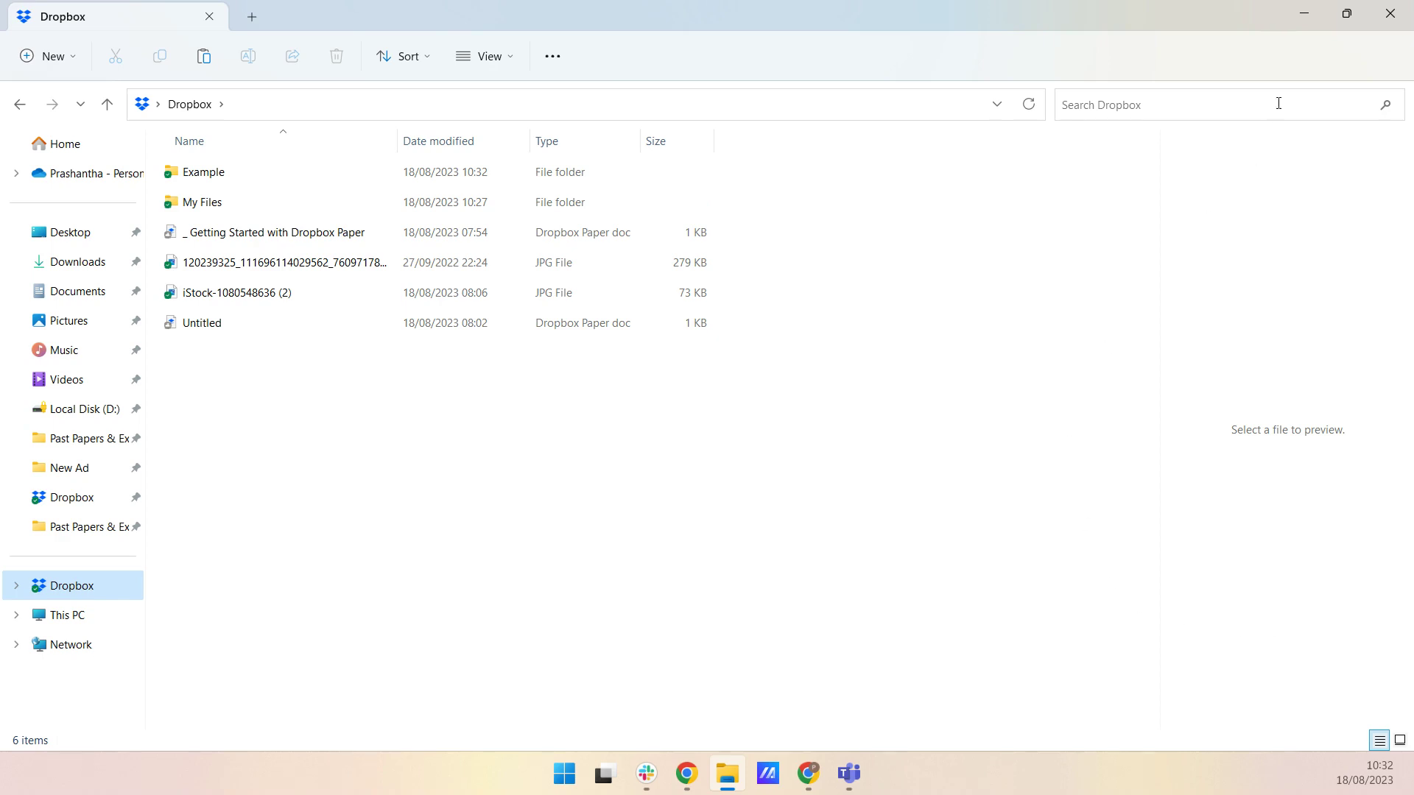
{"action": "left_click", "coordinate": [1306, 14]}
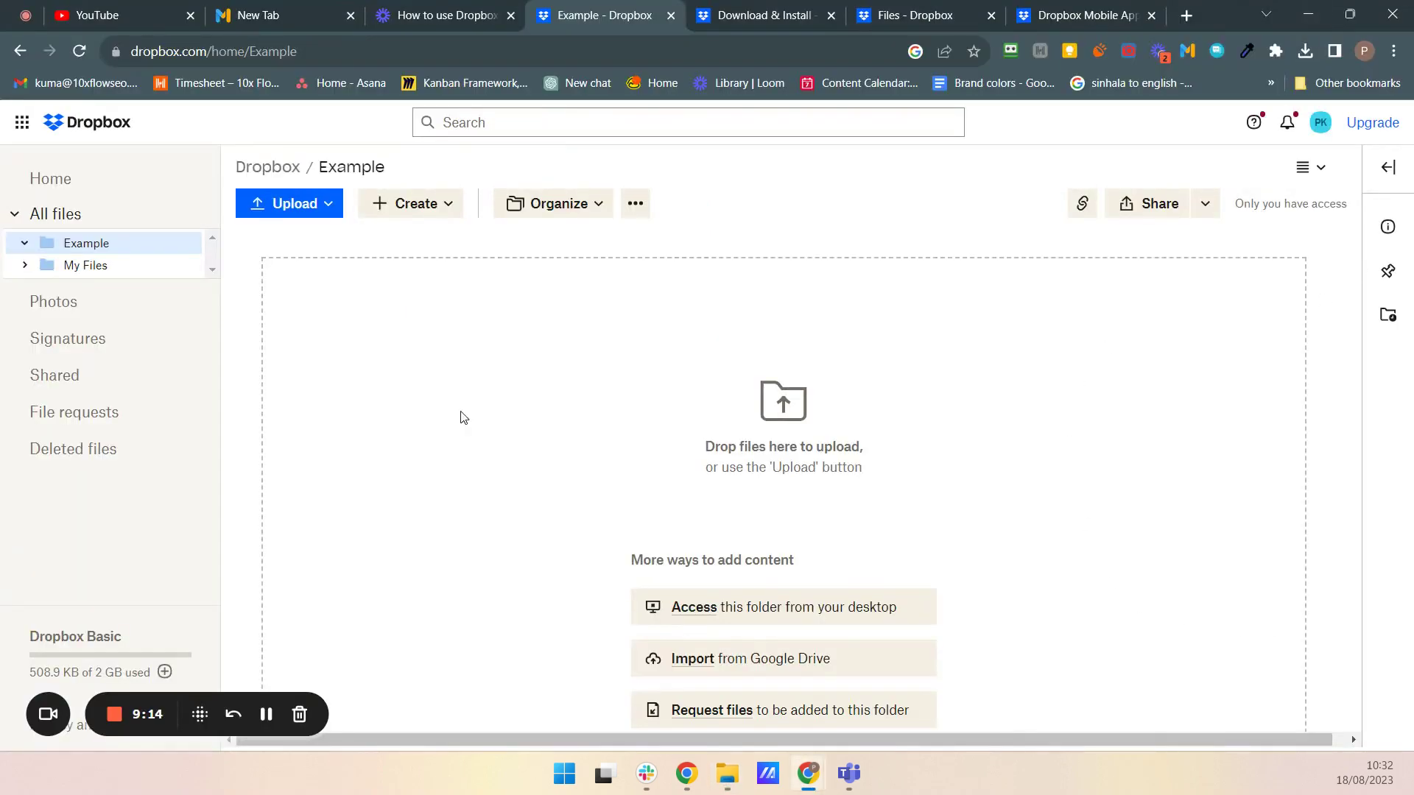
{"action": "left_click", "coordinate": [440, 16]}
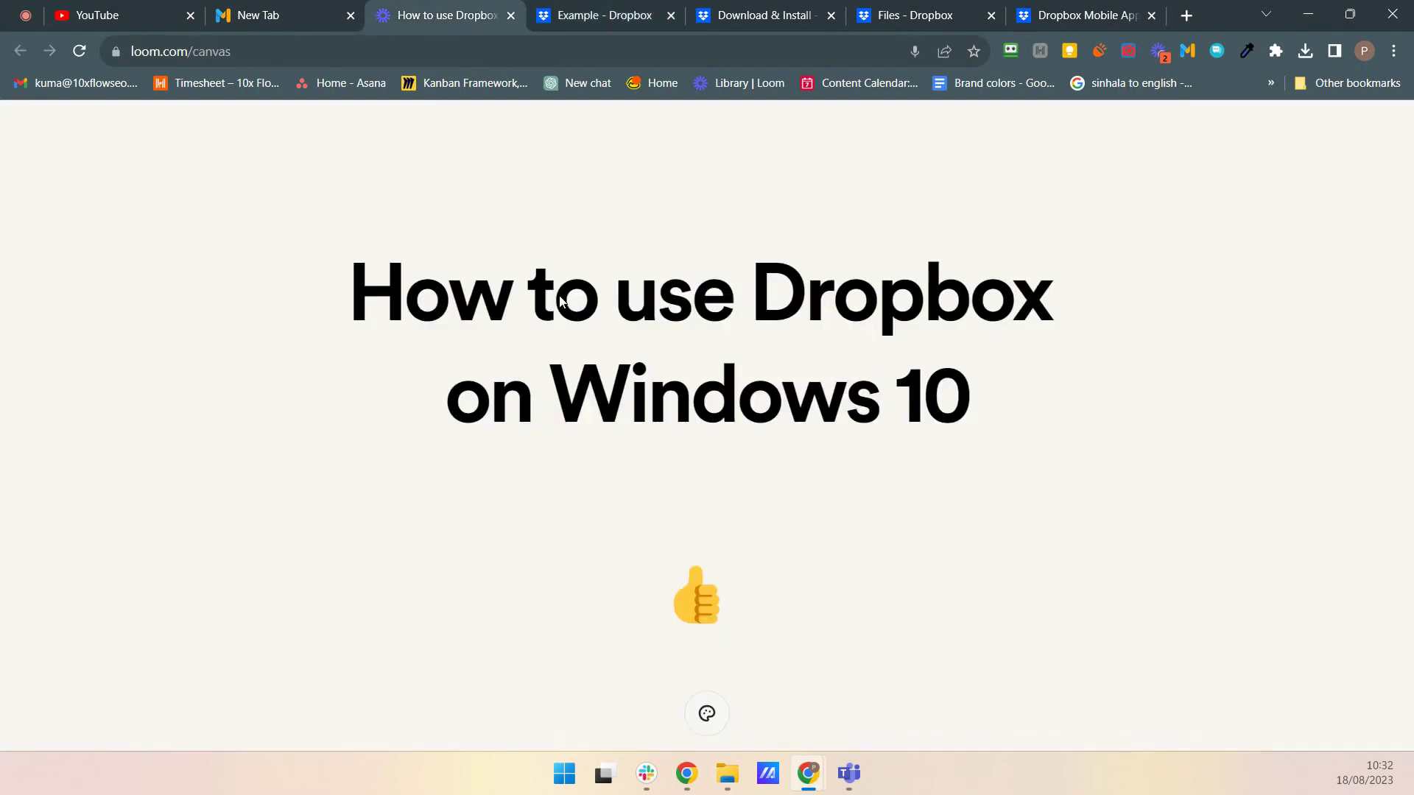